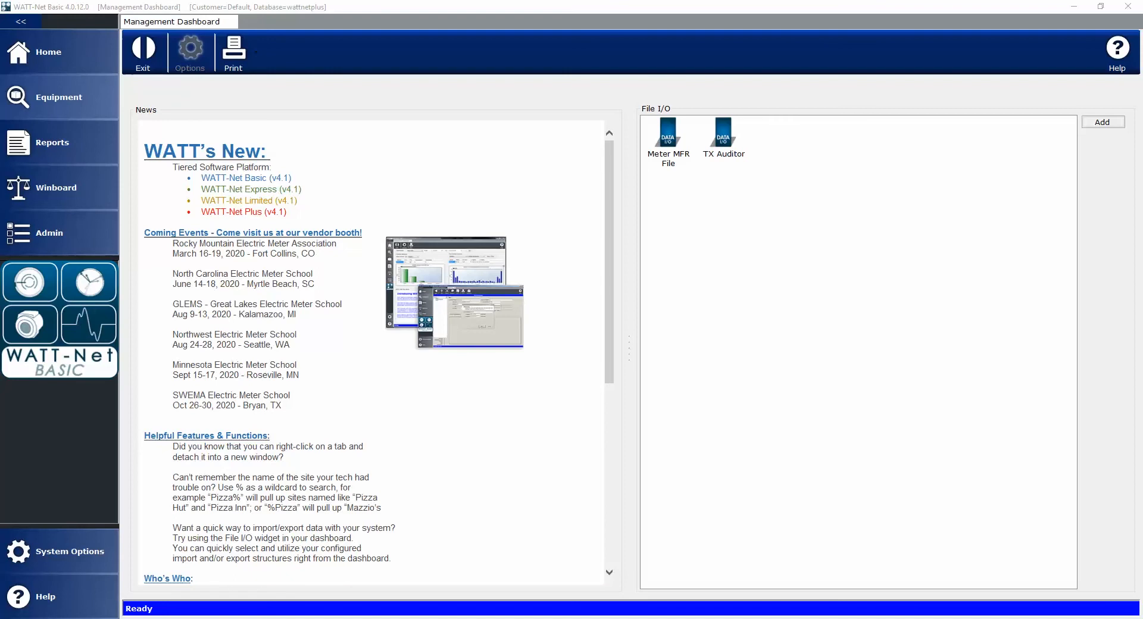
Switch to Microsoft Edge and review the site test summary in SimpleSiteReport.pdf.
mouse_move(423, 618)
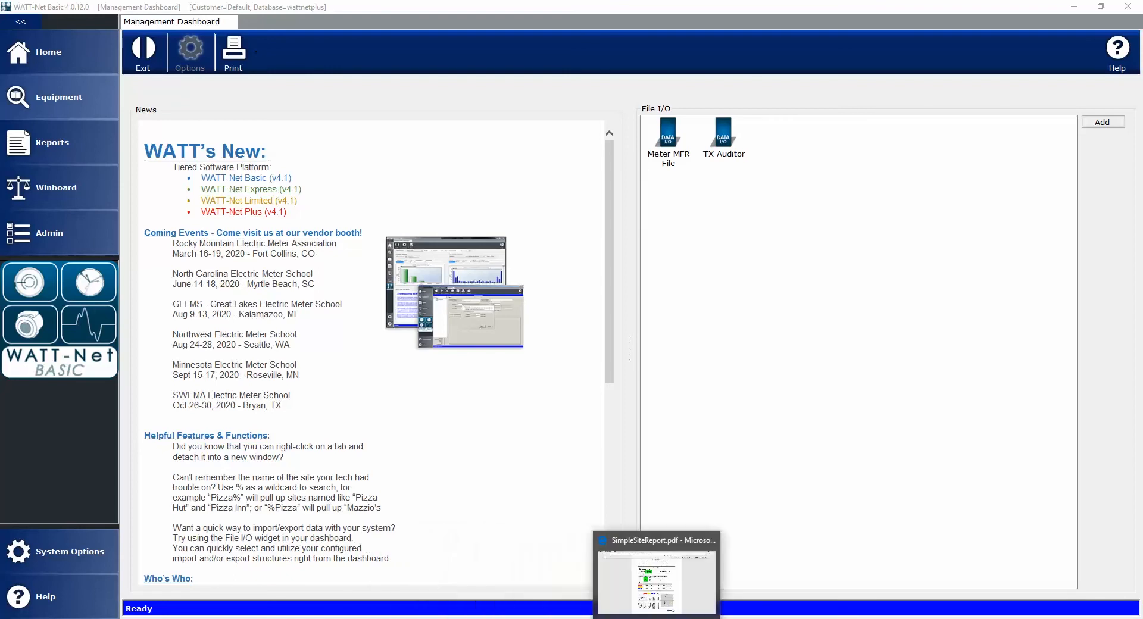
left_click(657, 572)
scroll(703, 491, "up", 1)
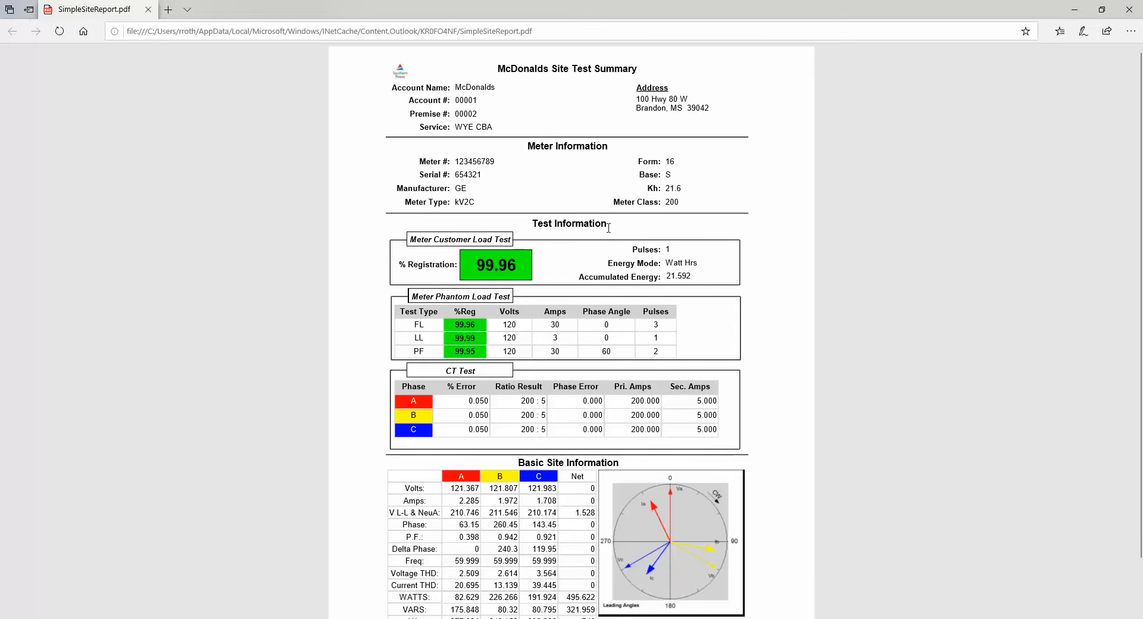
scroll(594, 293, "down", 1)
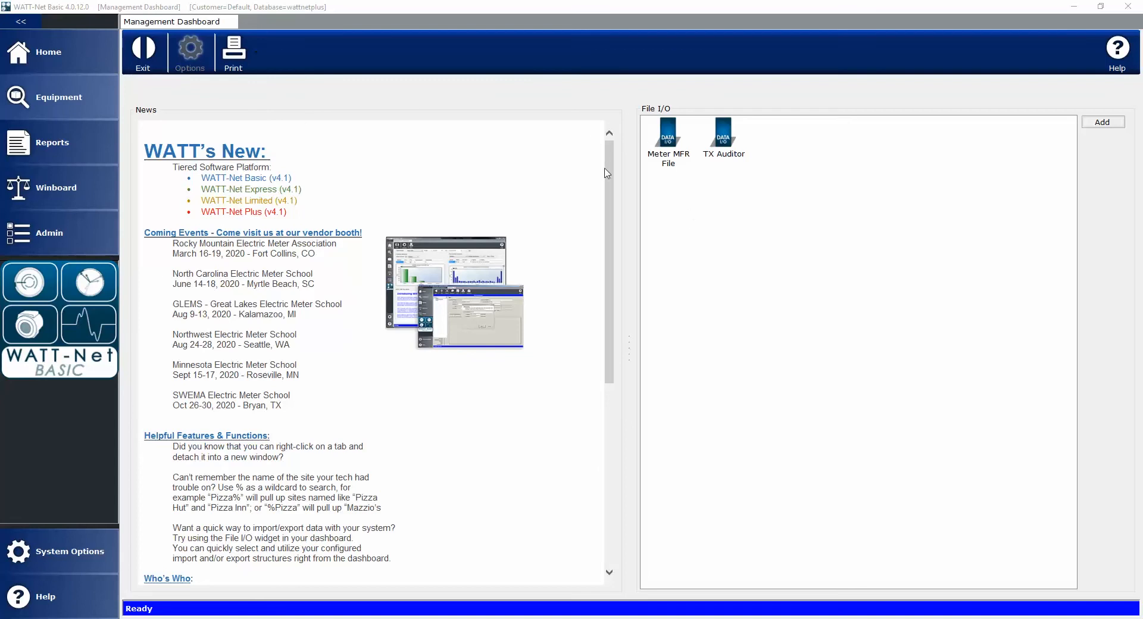
Open the equipment site information in WATT-Net, dismiss the site search and start adding a new site.
left_click(51, 94)
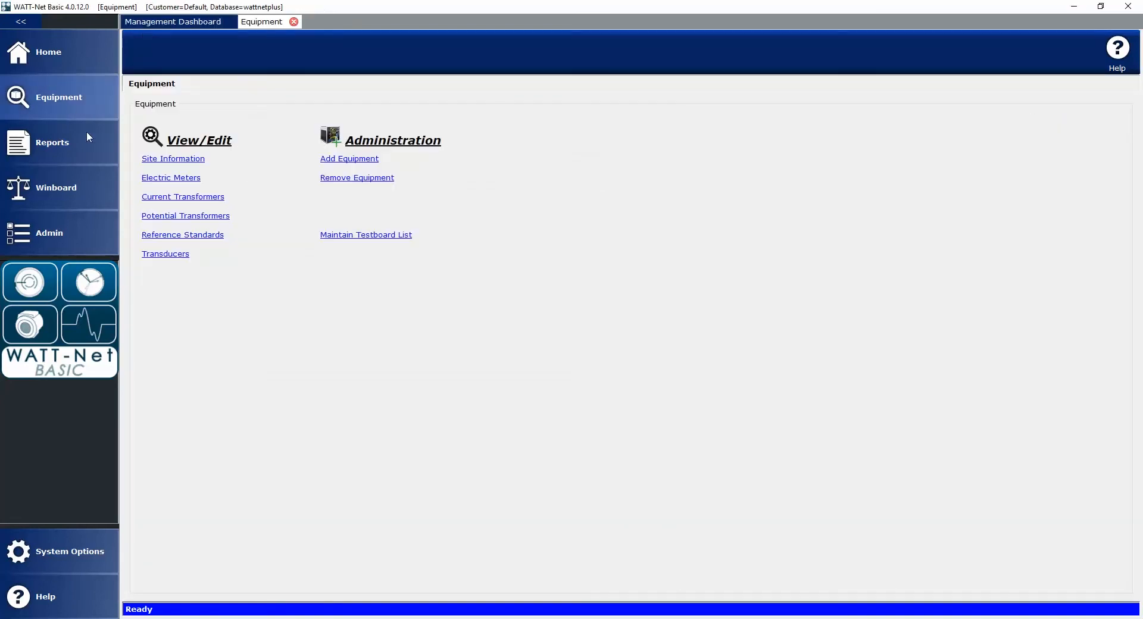
left_click(184, 159)
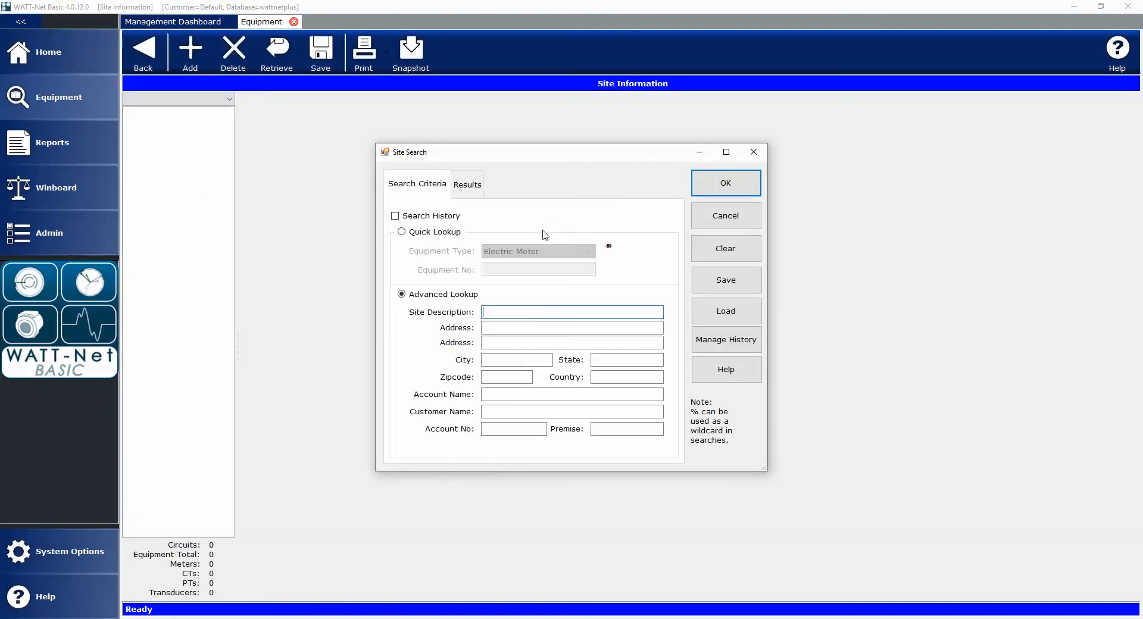
left_click(726, 217)
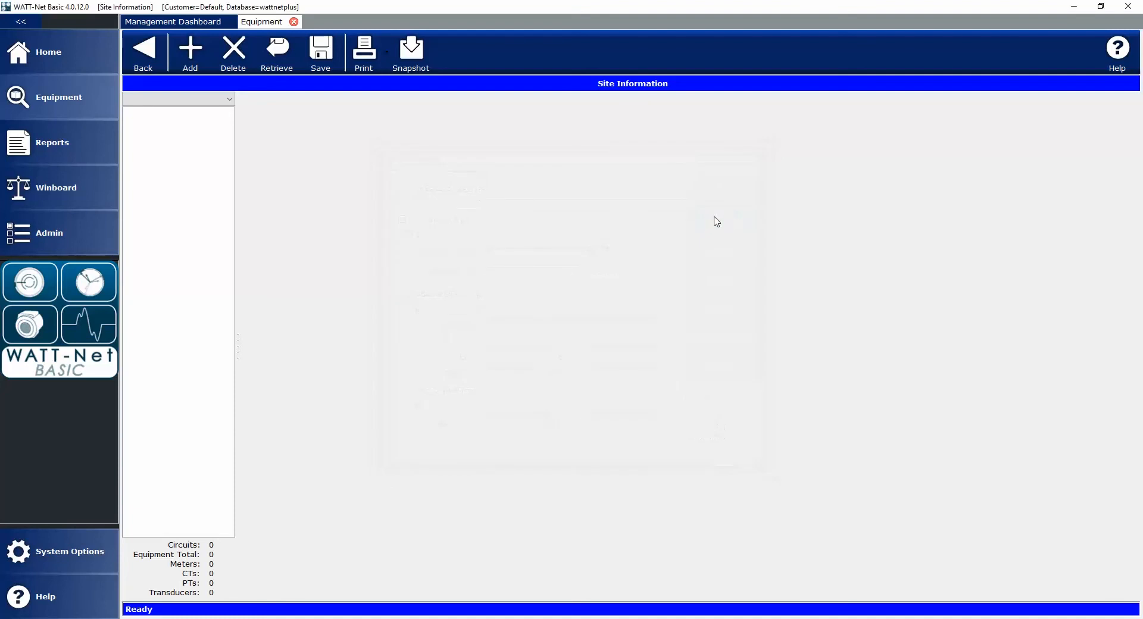
left_click(182, 58)
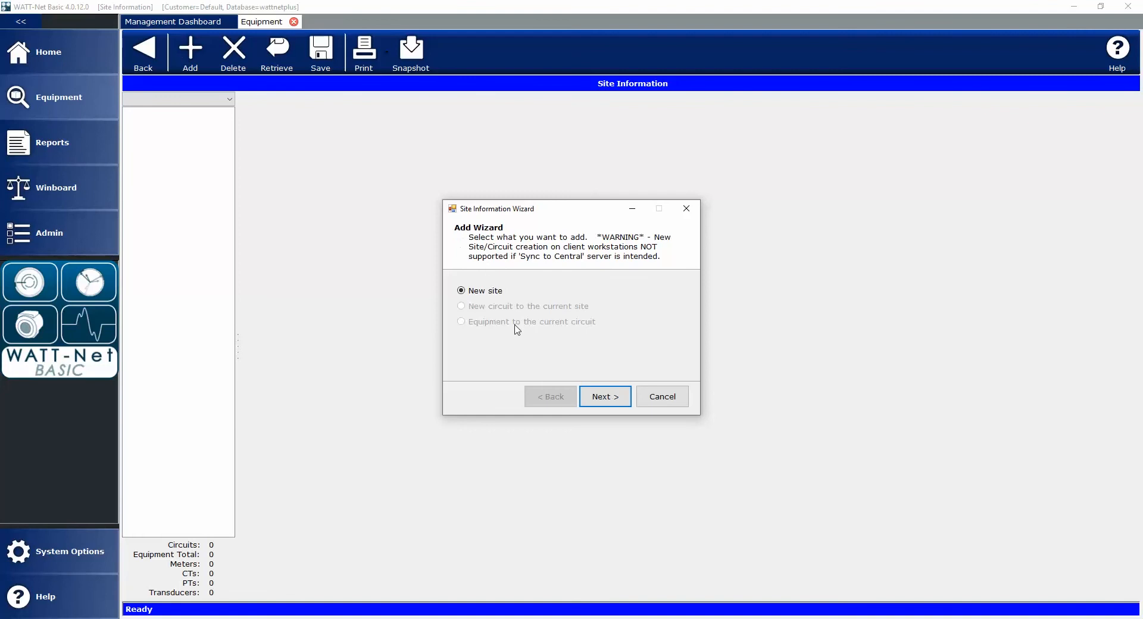
left_click(622, 402)
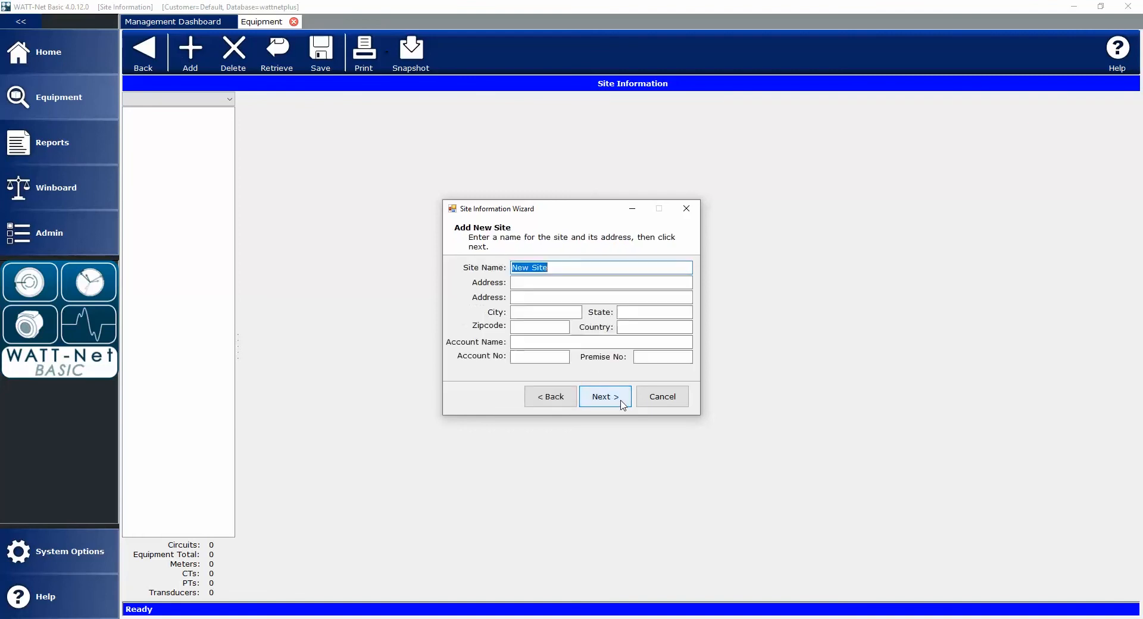
Name the new site Radian Research and enter its street address.
type("Ra")
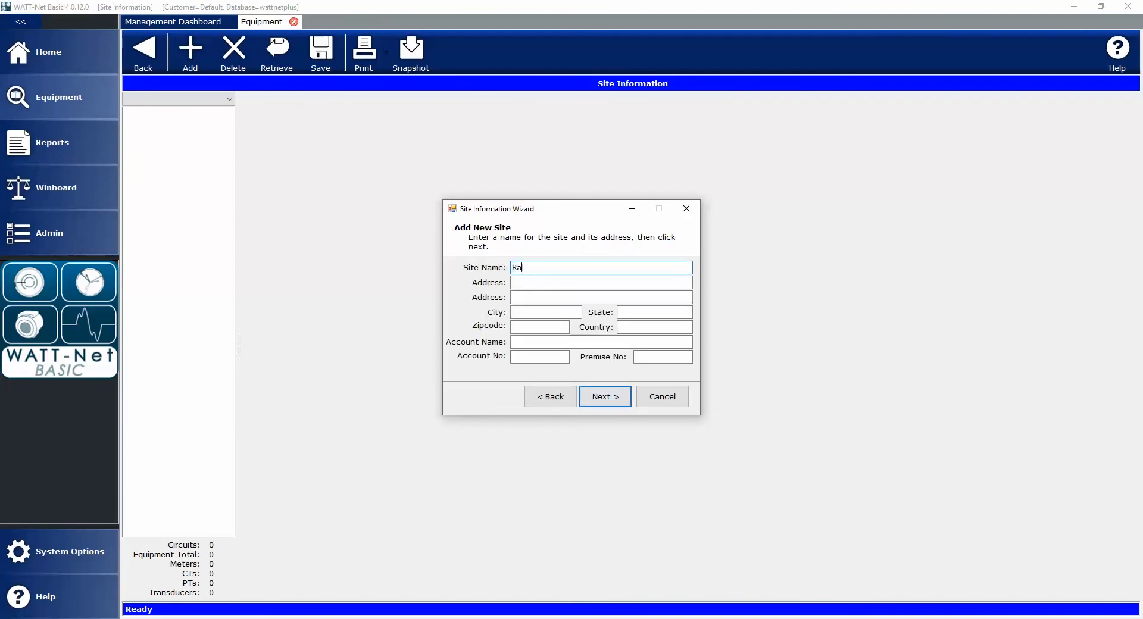
type("dian Research")
left_click(602, 283)
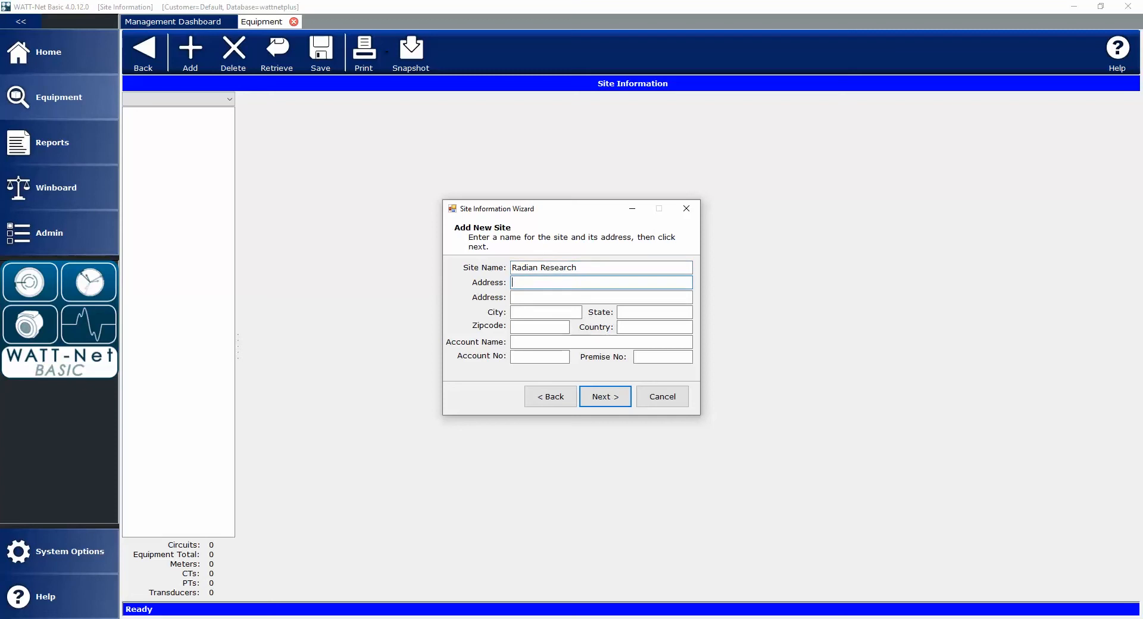
type("3852 Fortune Dr.")
key("Tab")
key("Tab")
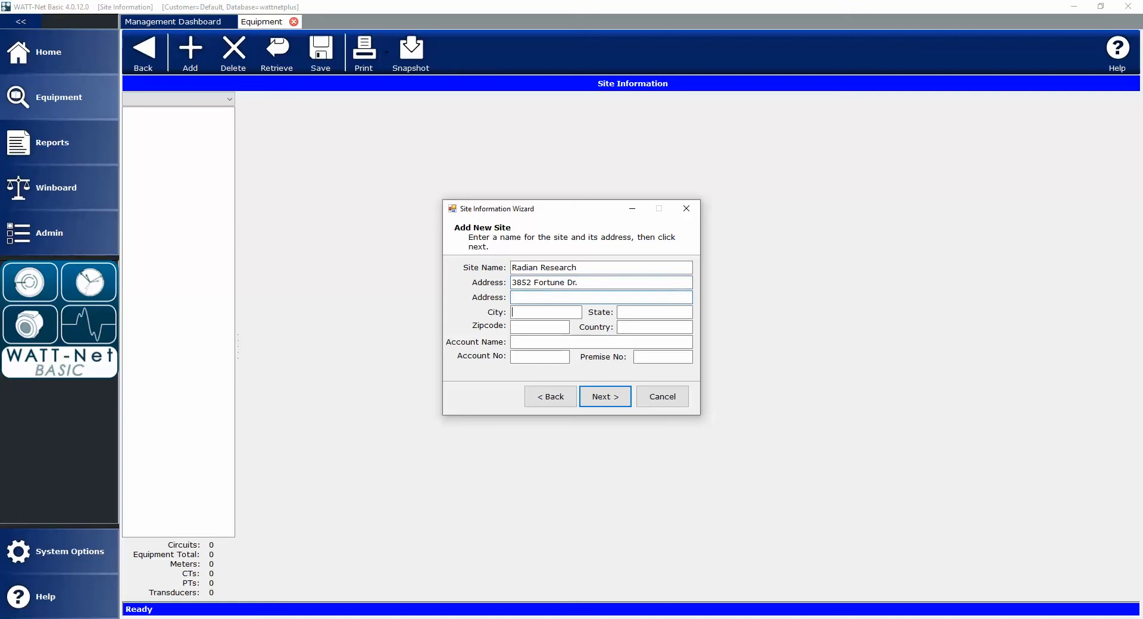
Fill in the new site's city, state and zip code, leaving the country blank.
type("Lafayette")
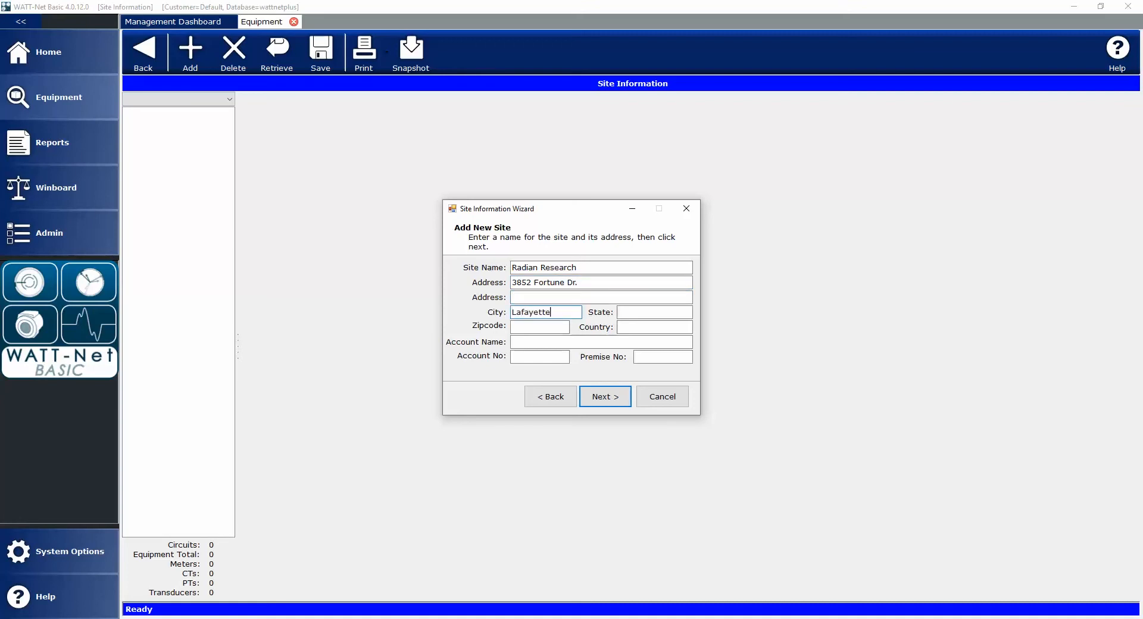
key("Tab")
type("IN")
type("47905")
key("Tab")
key("Tab")
Enter Radian WECO as the account name, fill in the account number and create the site.
type("R")
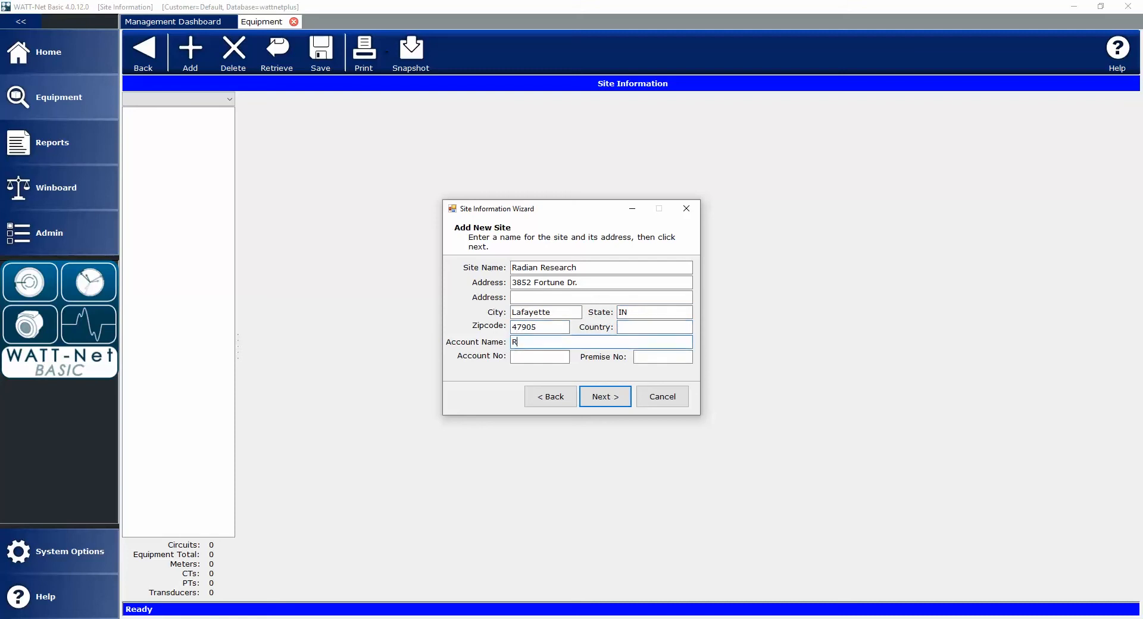
type("adian WECO")
key("Tab")
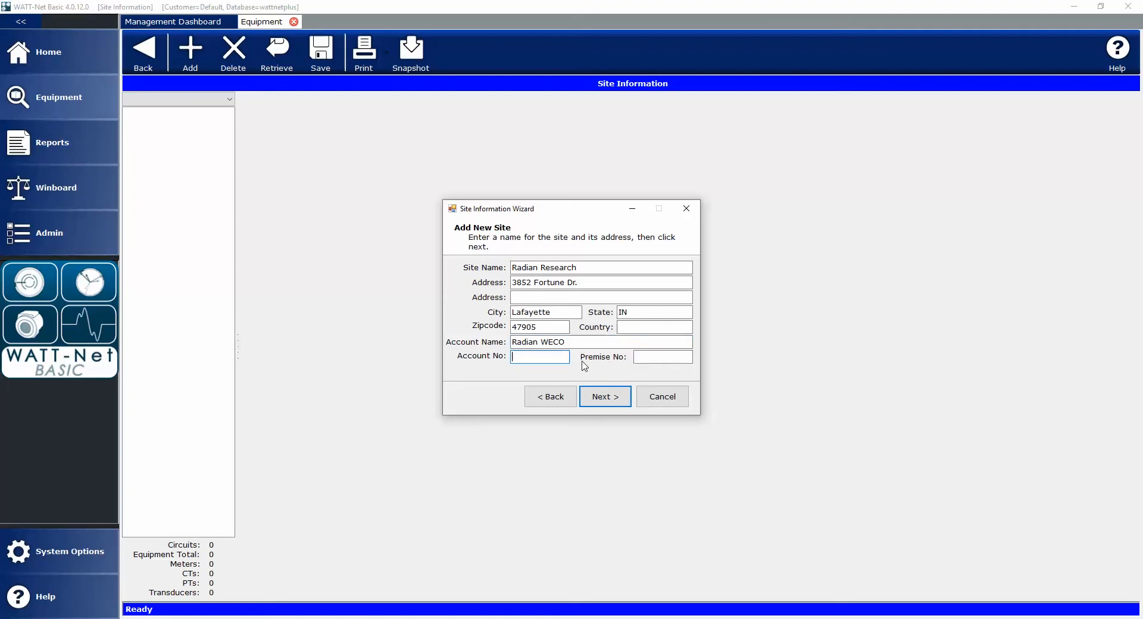
type("12345")
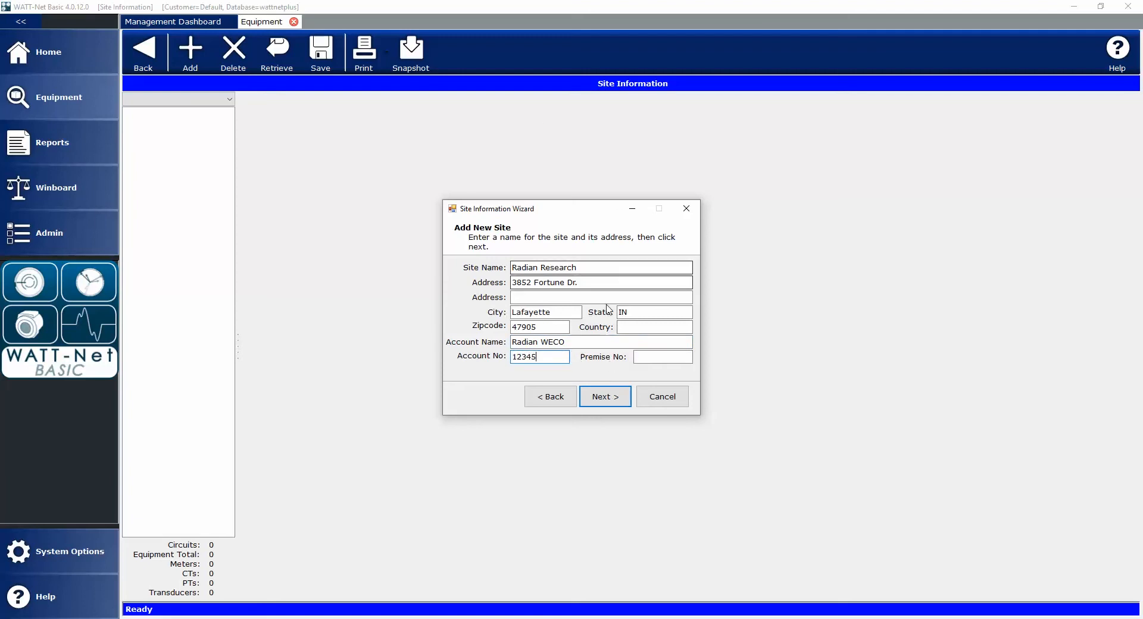
left_click(608, 400)
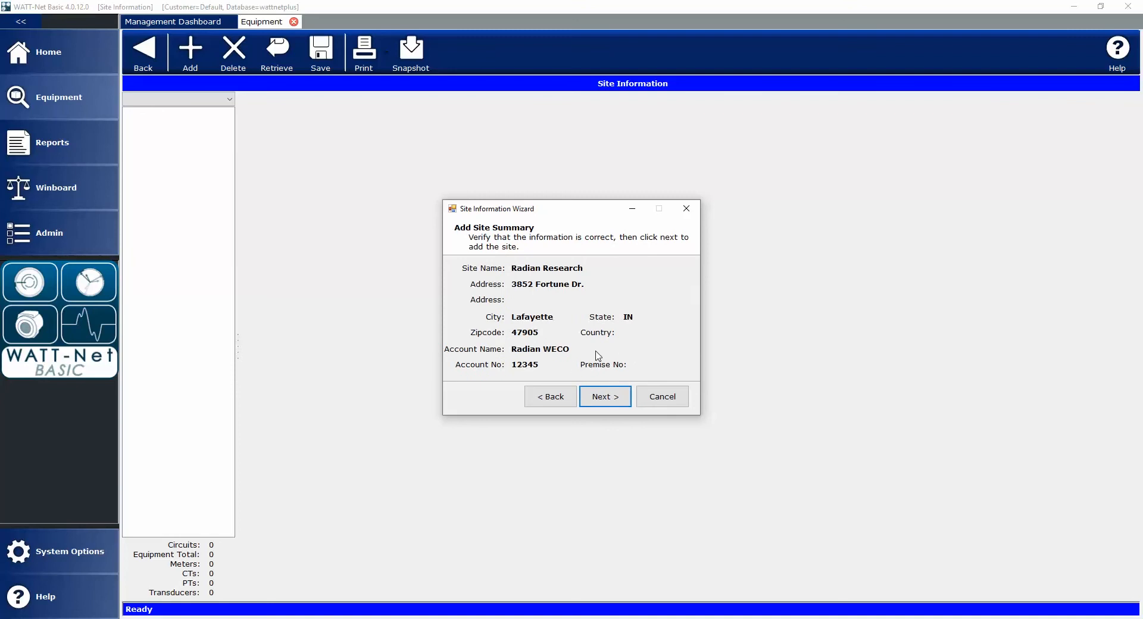
left_click(607, 399)
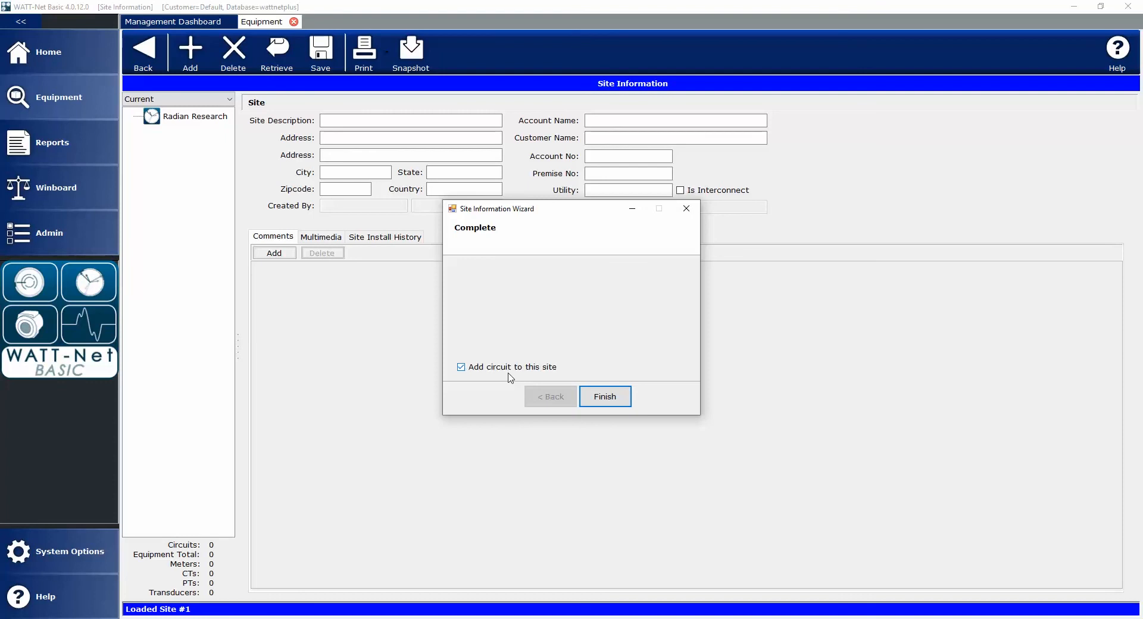
Continue with adding a circuit to the site and name it Main, keeping the default install date.
left_click(605, 398)
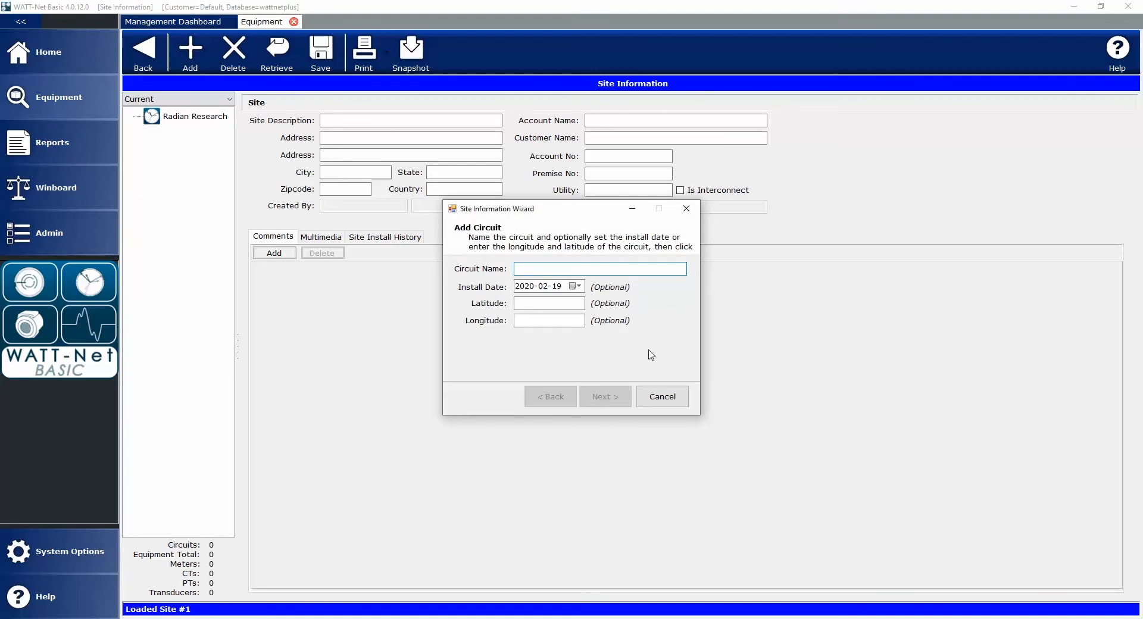
type("Main")
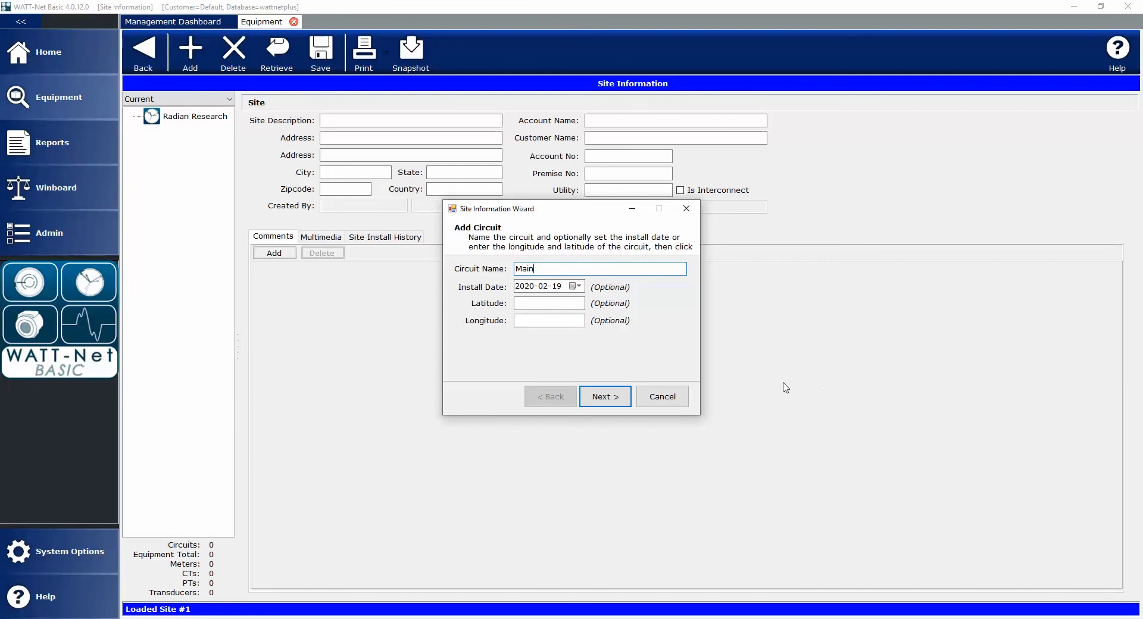
left_click(619, 398)
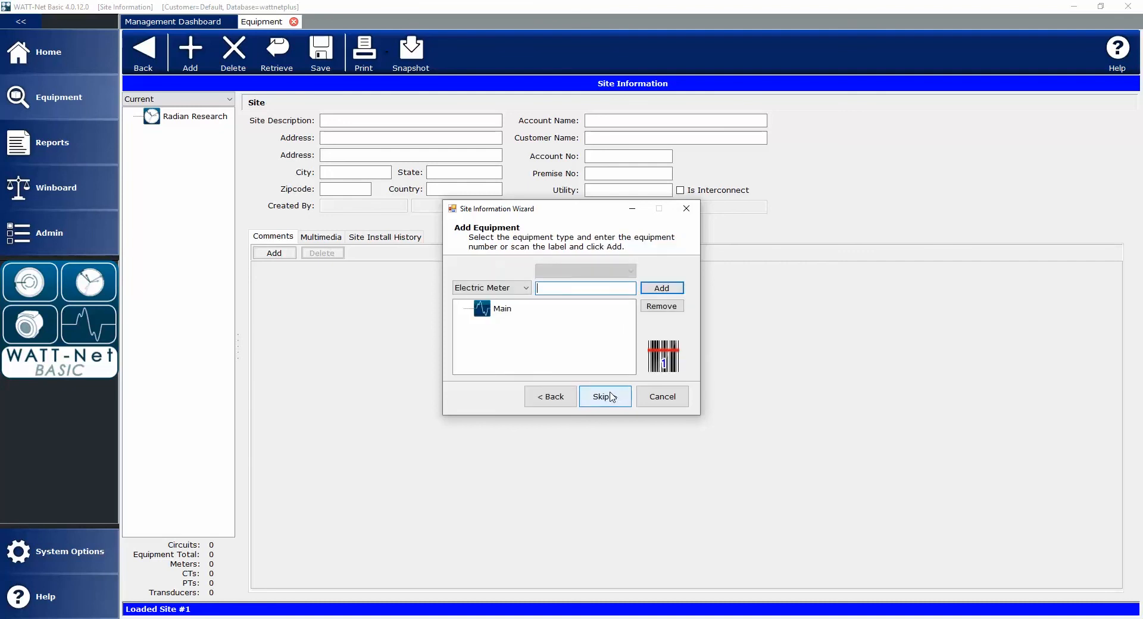
Add electric meter 110011 to the Main circuit with a meter scalar of 1.
left_click(526, 289)
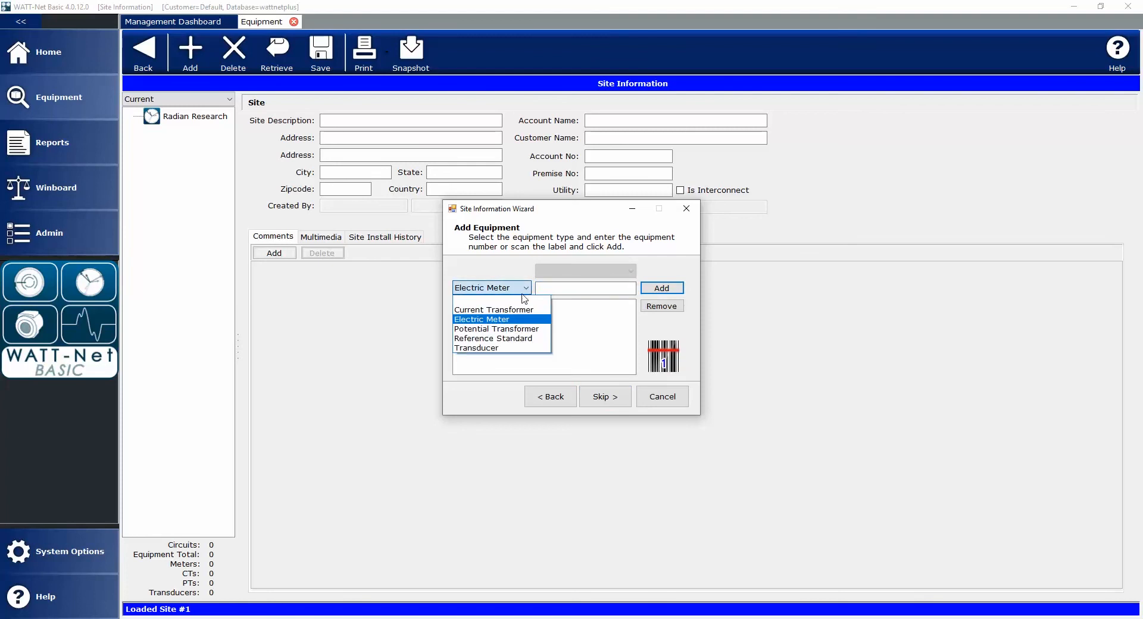
left_click(512, 319)
left_click(556, 288)
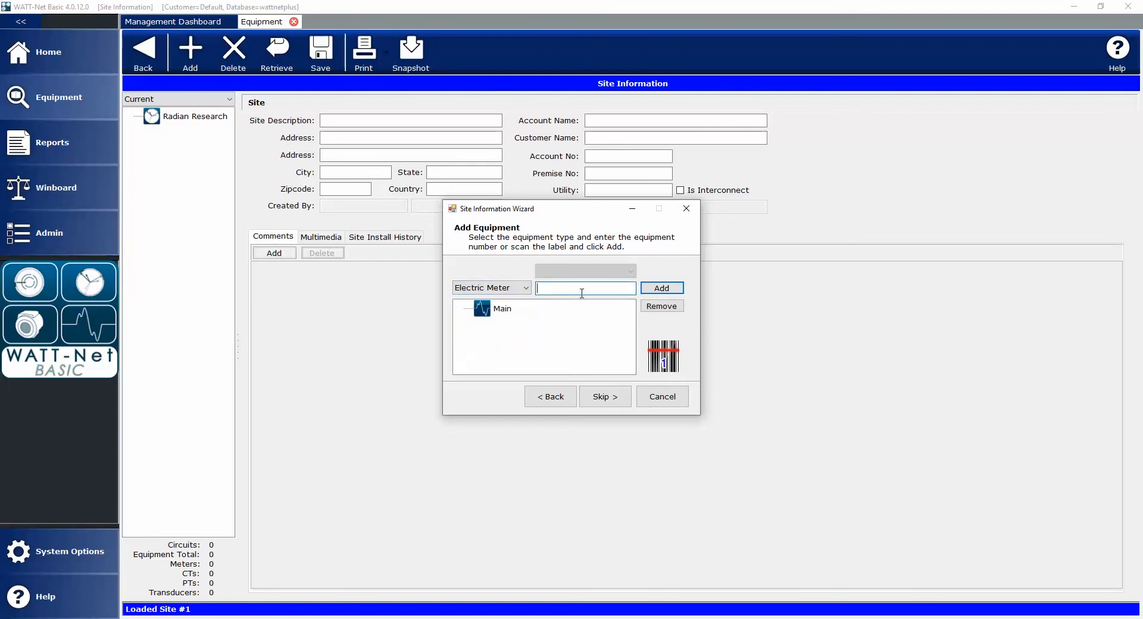
type("110011")
left_click(658, 288)
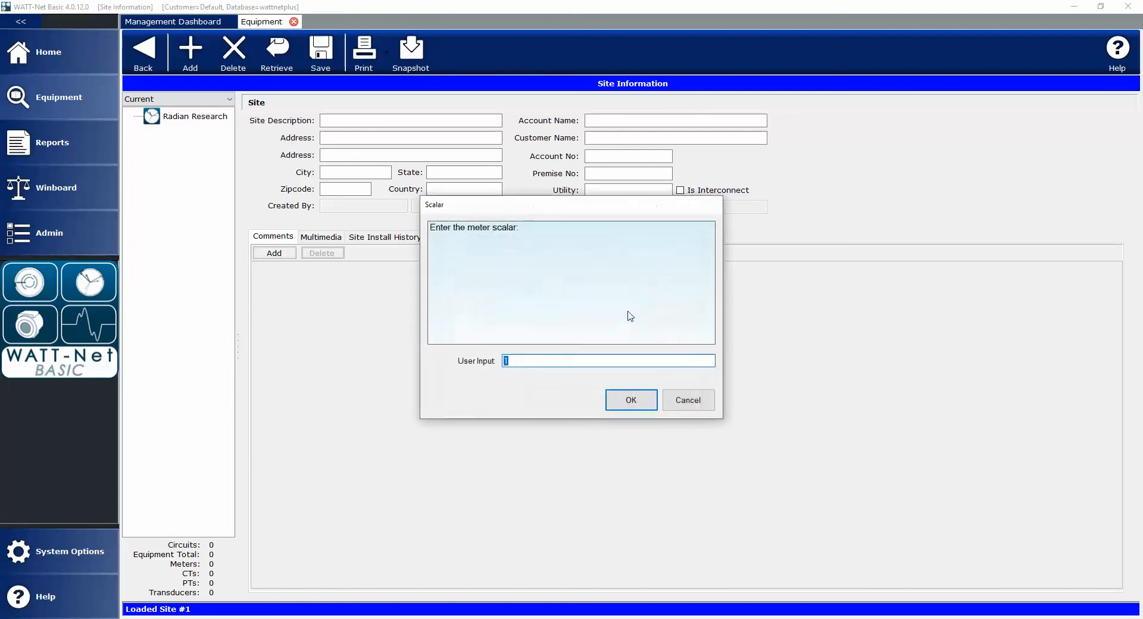
left_click(630, 399)
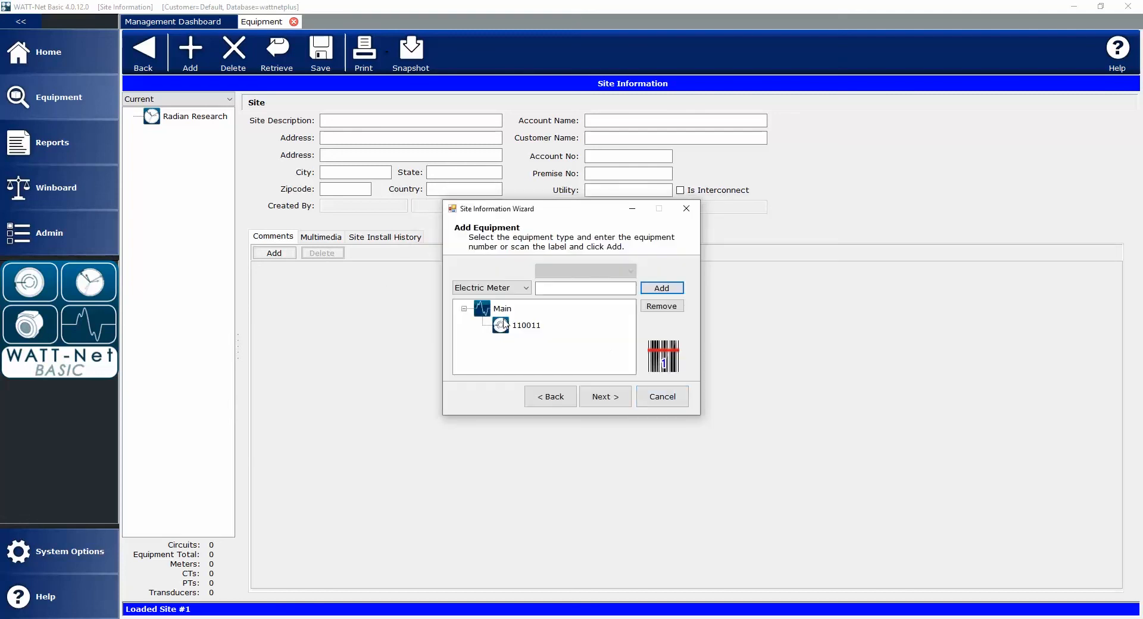
Add current transformer CT0001 to the Main circuit with an auxiliary multiplier of 1.
left_click(527, 288)
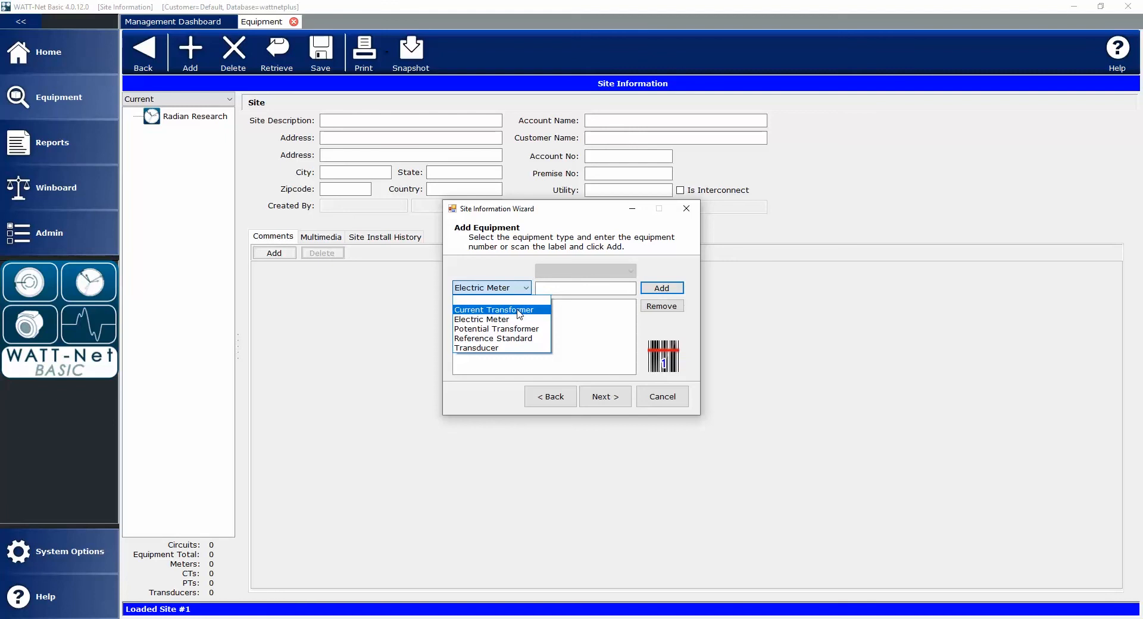
left_click(518, 310)
left_click(553, 288)
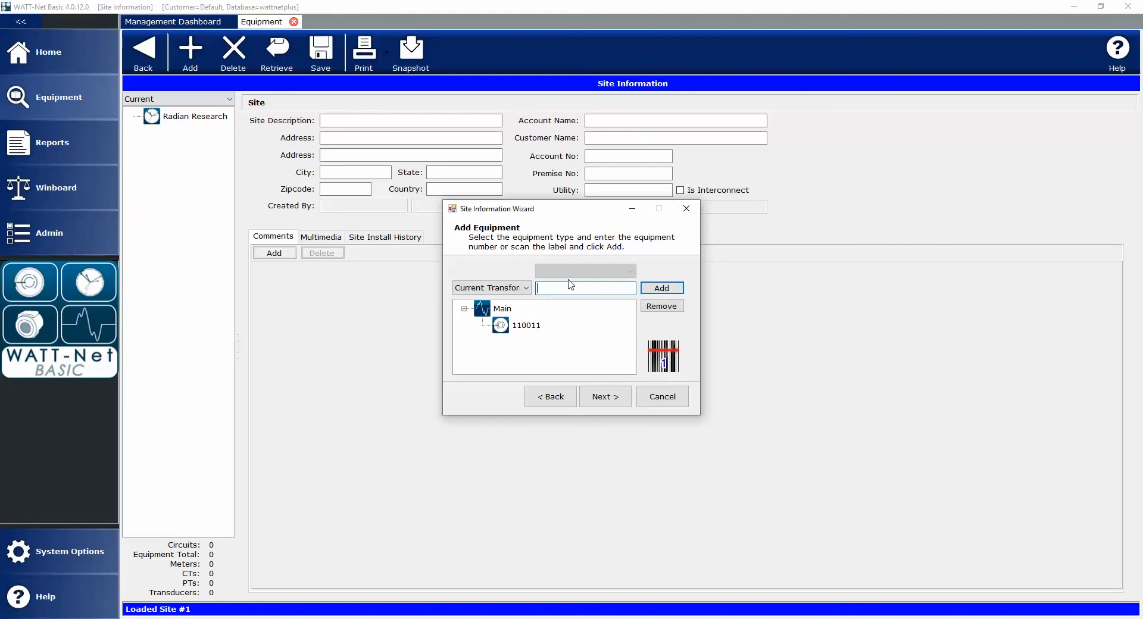
type("CT0001")
key("Return")
key("Return")
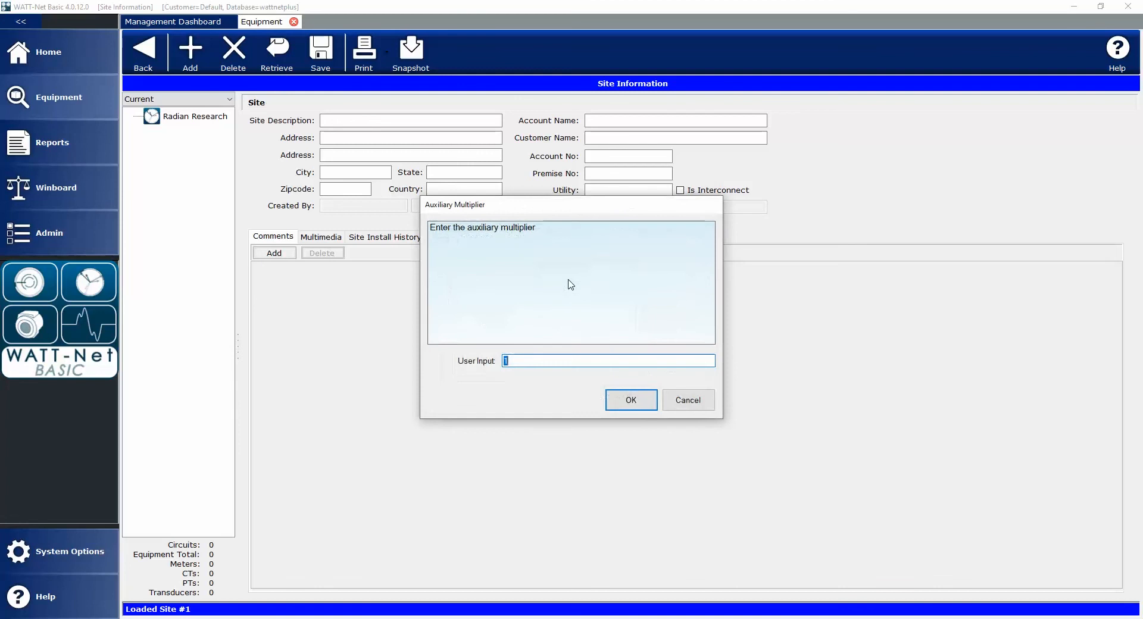
key("Return")
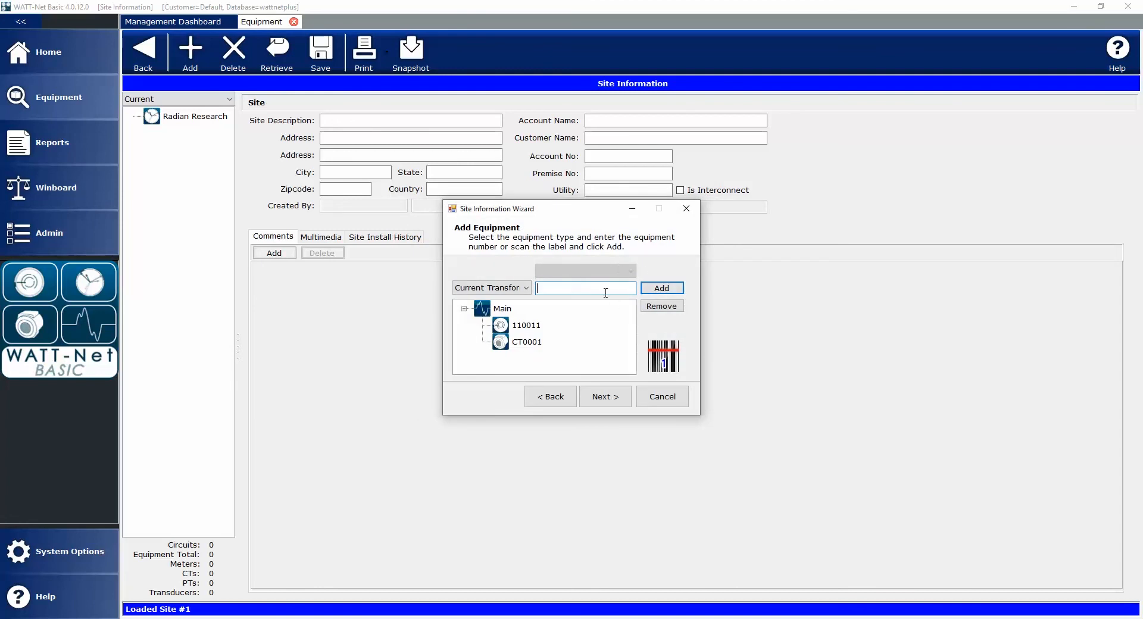
Add current transformers CT0002 and CT0003 to the Main circuit, accepting the default auxiliary multiplier.
type("CT0002")
key("Return")
key("Return")
type("CT0003")
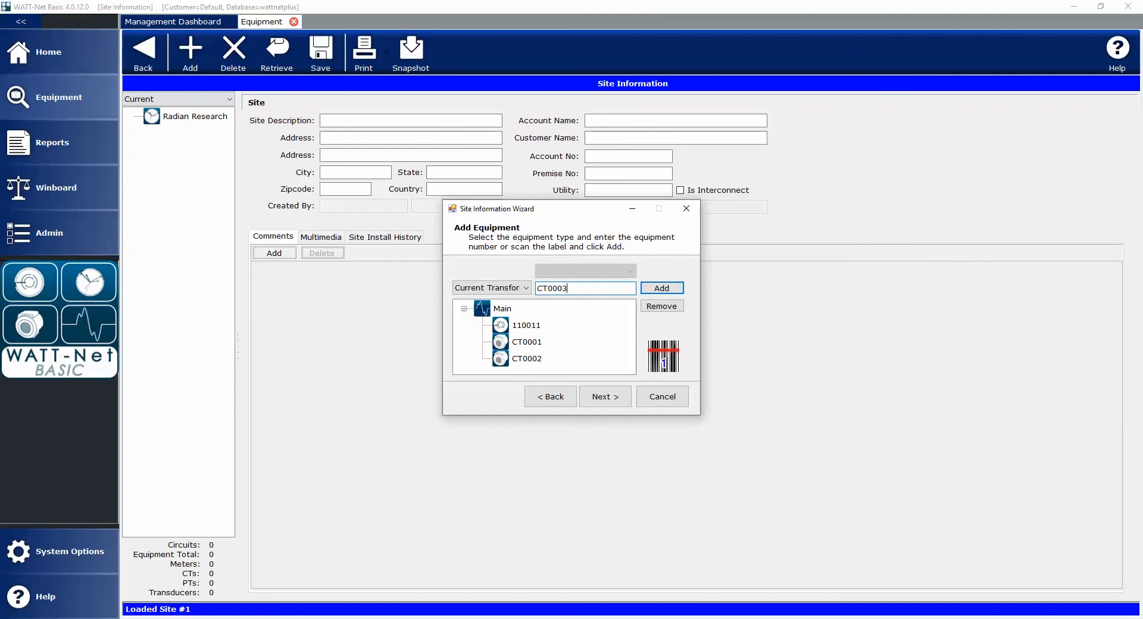
key("Return")
key("Return")
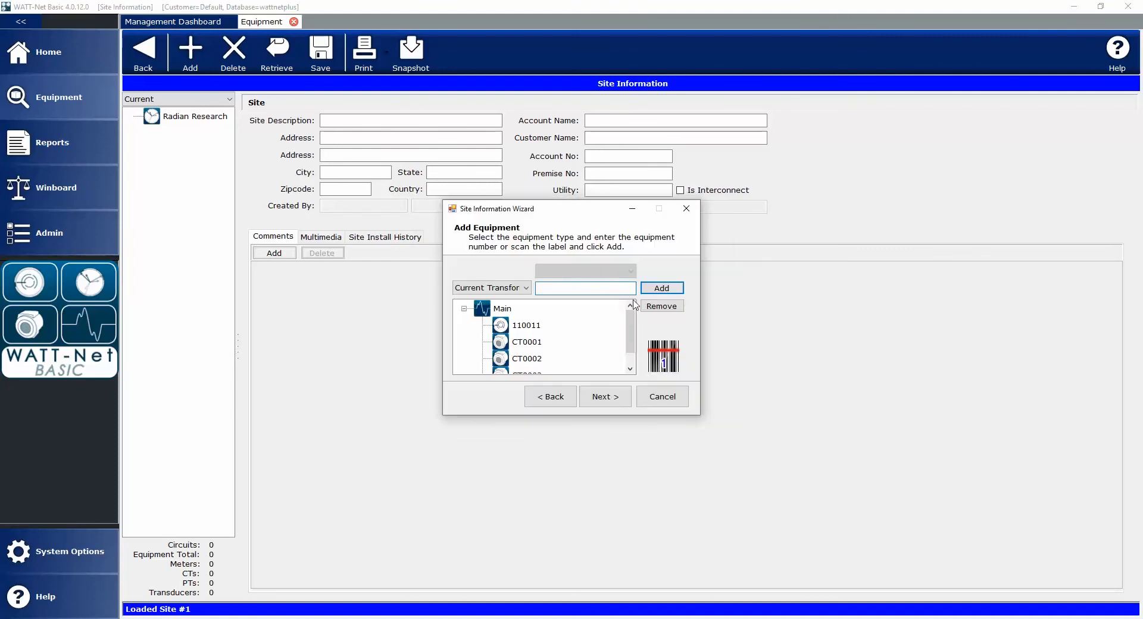
mouse_move(630, 332)
left_mouse_down()
mouse_move(637, 344)
mouse_move(634, 334)
left_mouse_up()
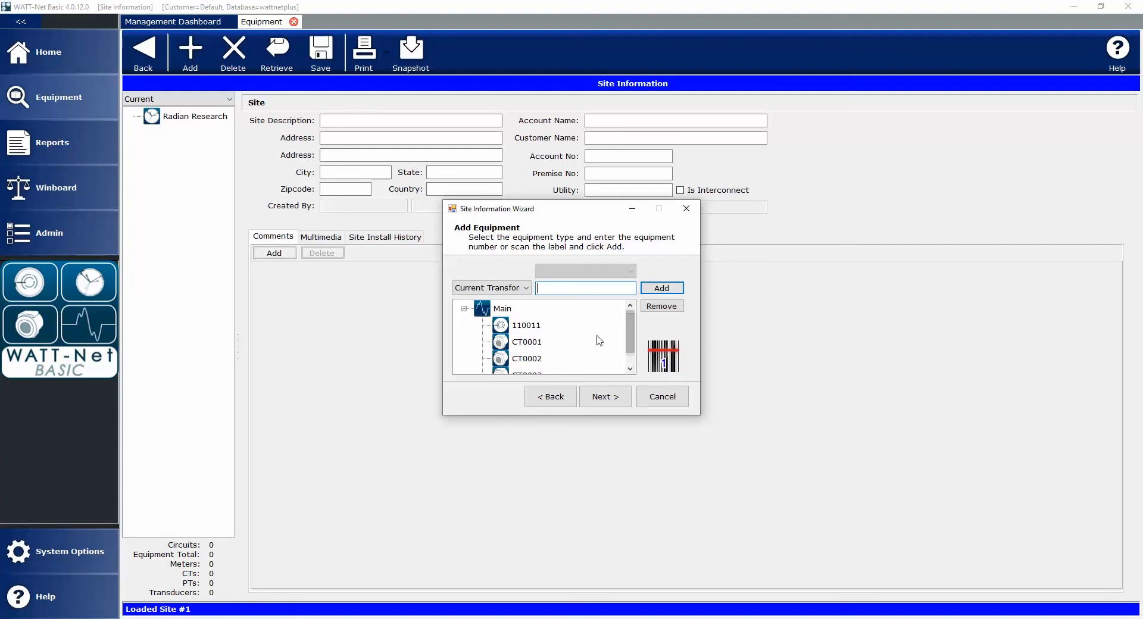
Confirm the circuit summary, finish without adding another circuit and select the Radian Research site in the tree.
left_click(600, 397)
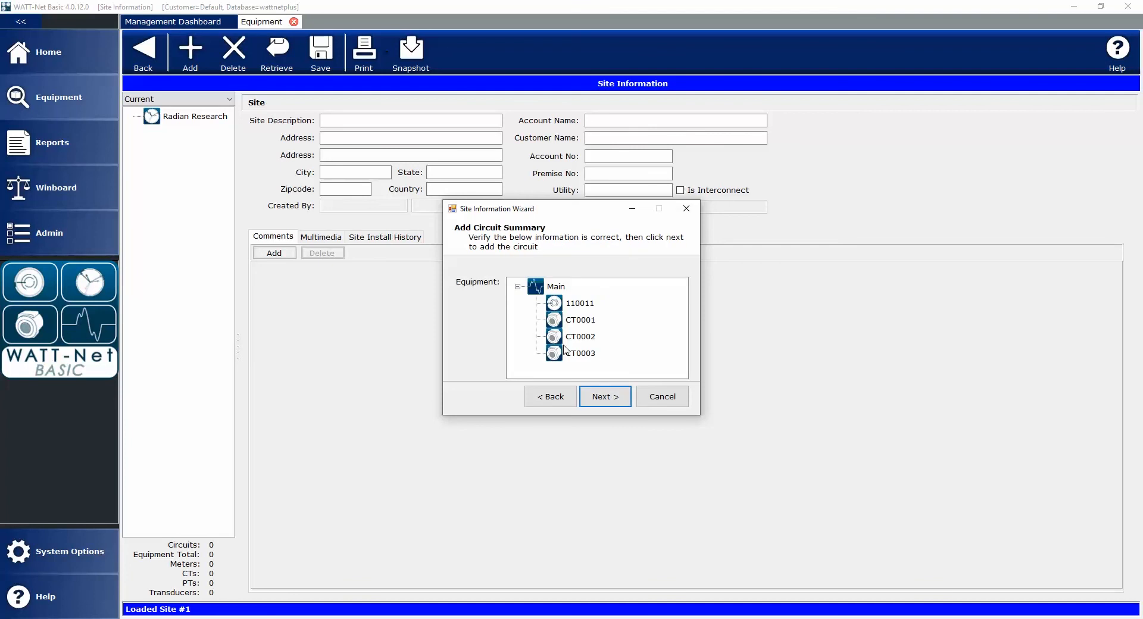
left_click(600, 396)
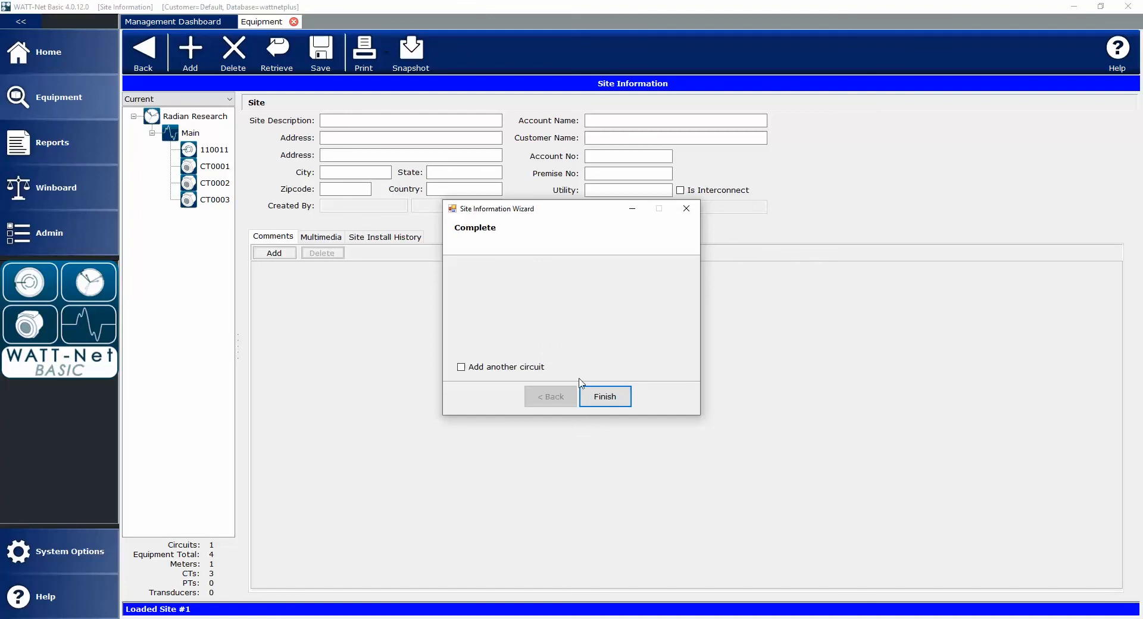
left_click(610, 401)
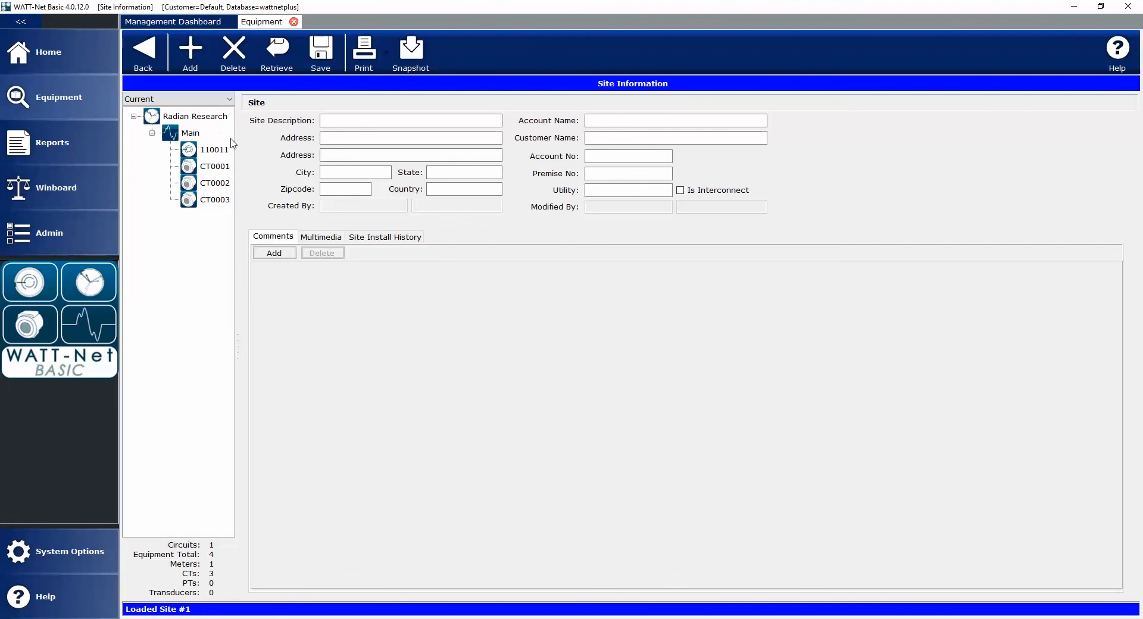
left_click(180, 119)
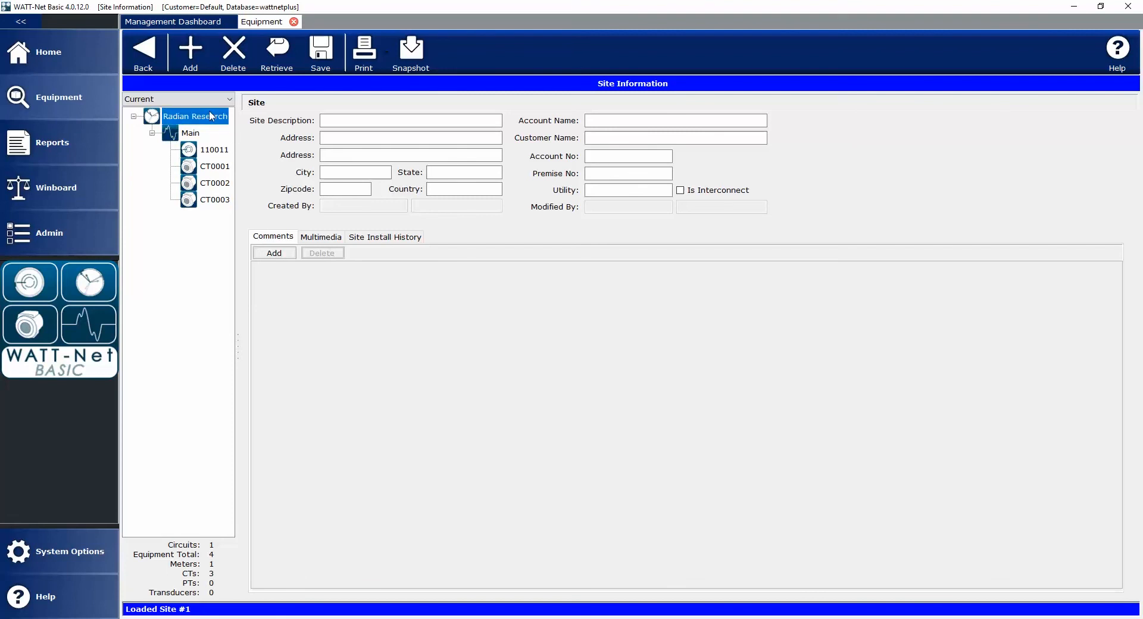
Examine the Main circuit's information and the list of dated configurations for the site.
left_click(187, 135)
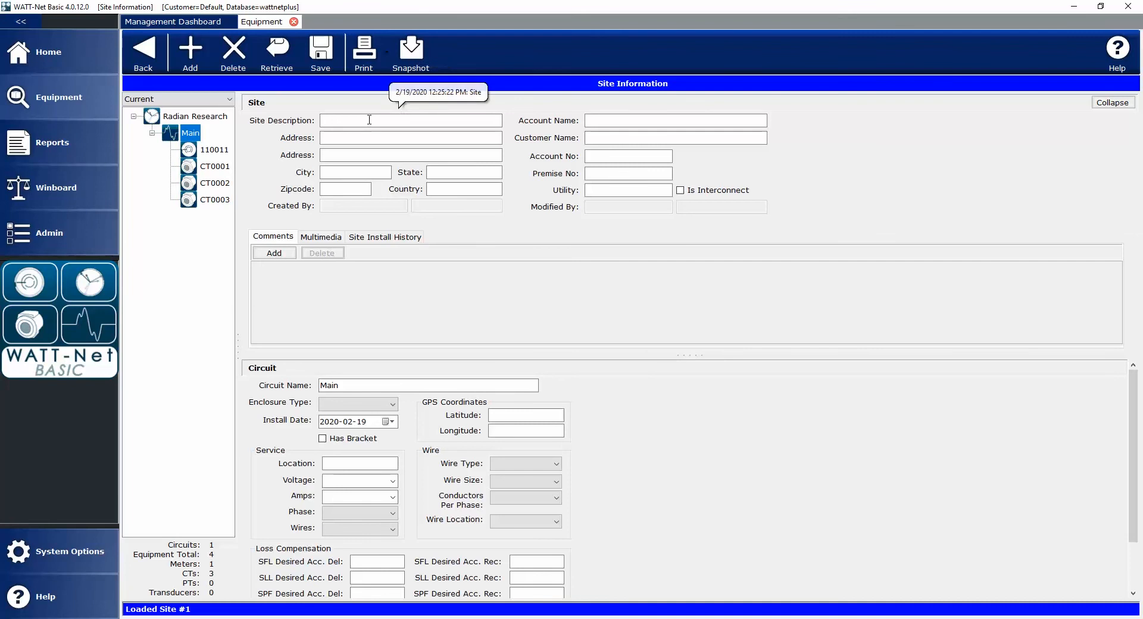
left_click(229, 99)
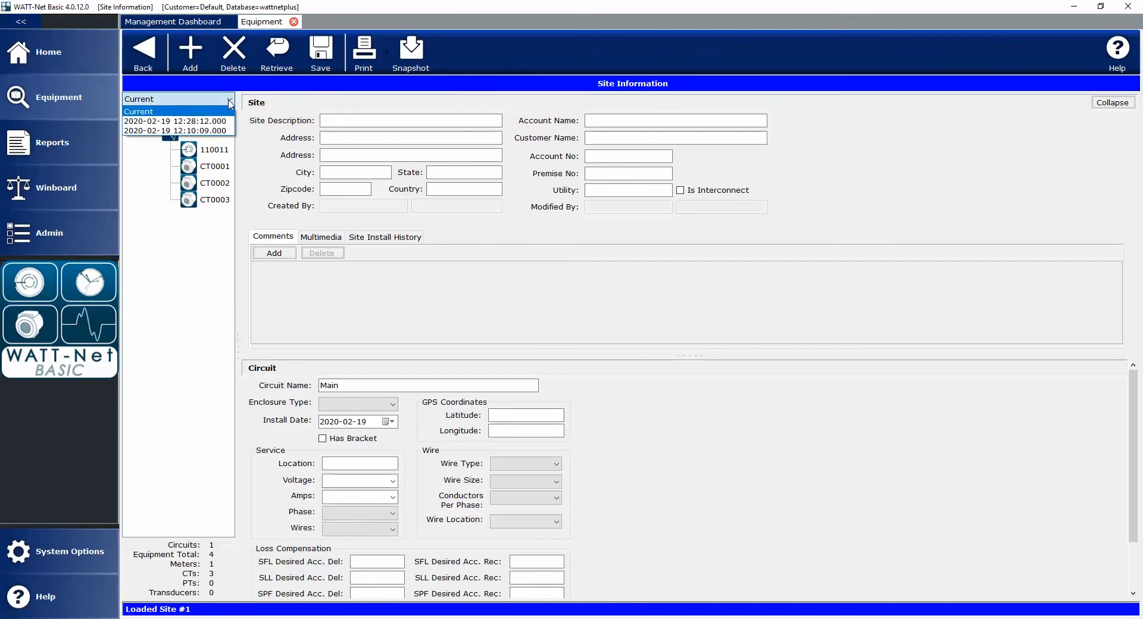
left_click(210, 247)
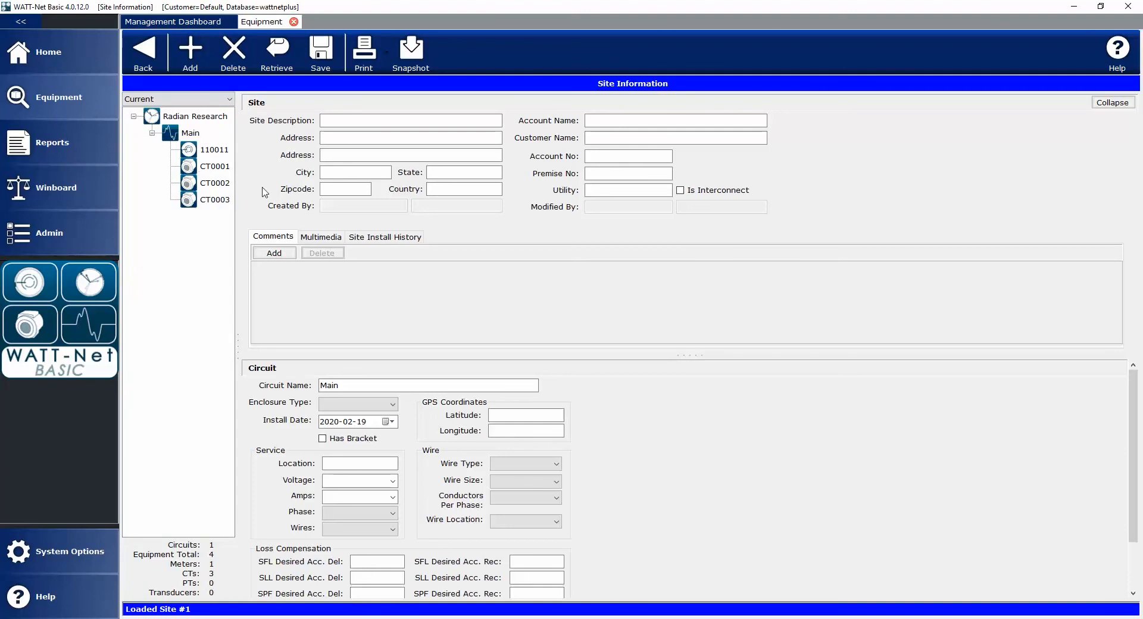
Examine electric meter 110011's faceplate details and the add, remove and exchange options for it.
left_click(203, 156)
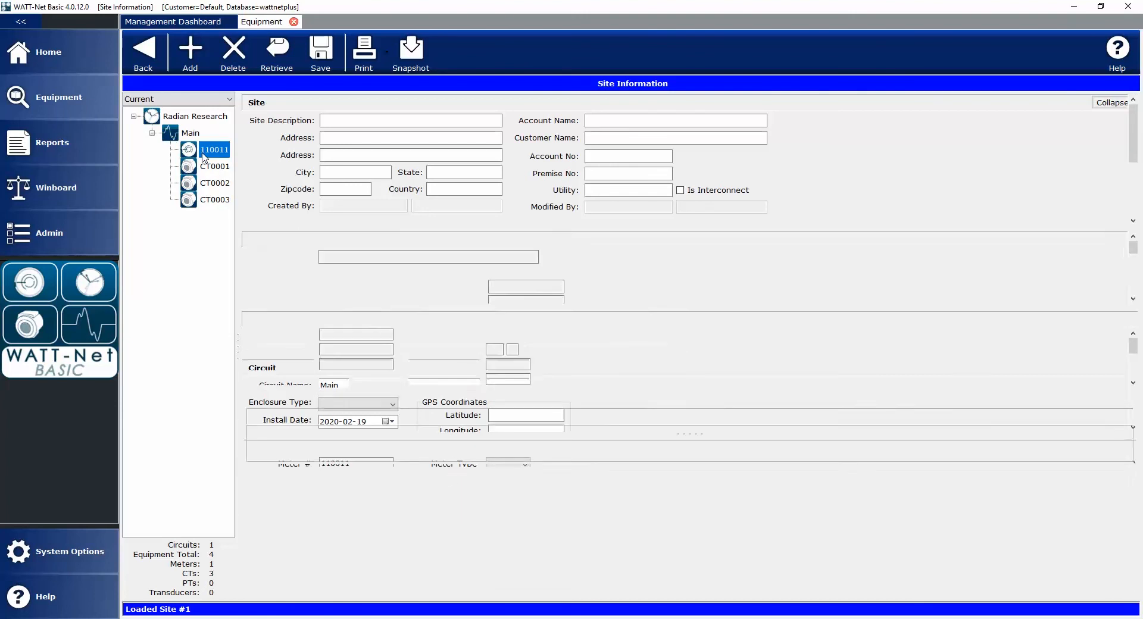
right_click(204, 156)
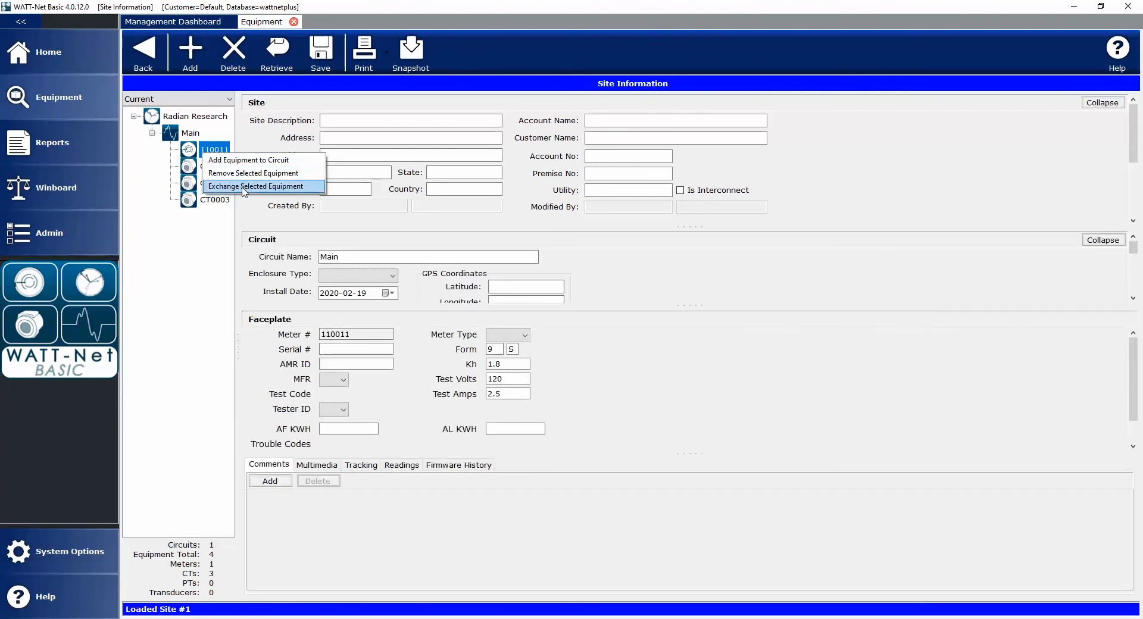
left_click(199, 238)
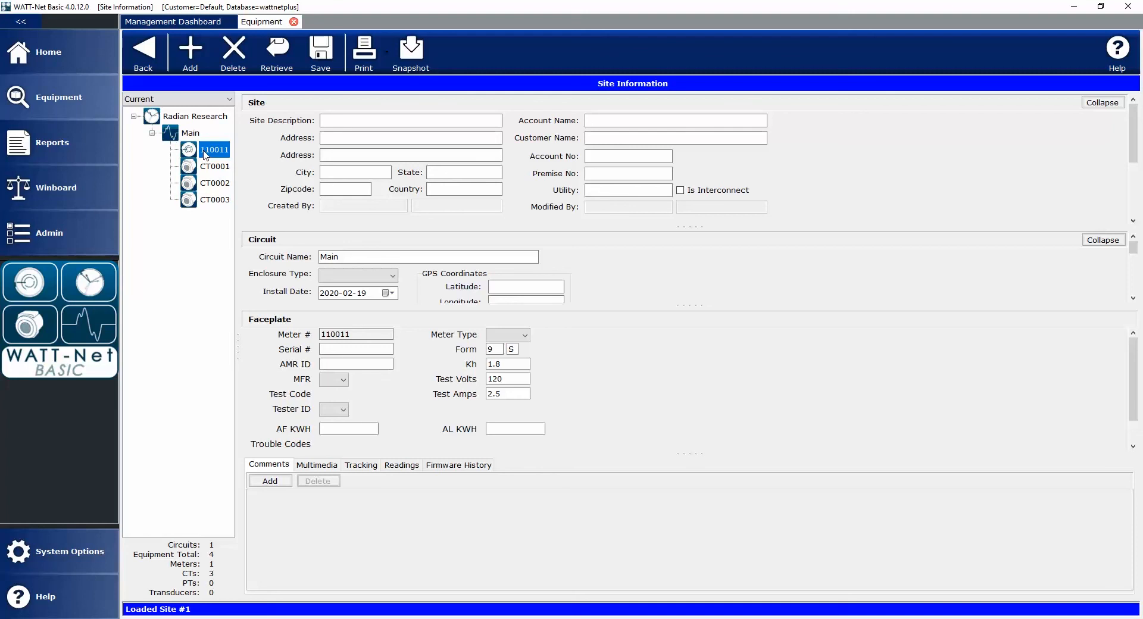
Save the site information and return to the Equipment overview.
left_click(315, 68)
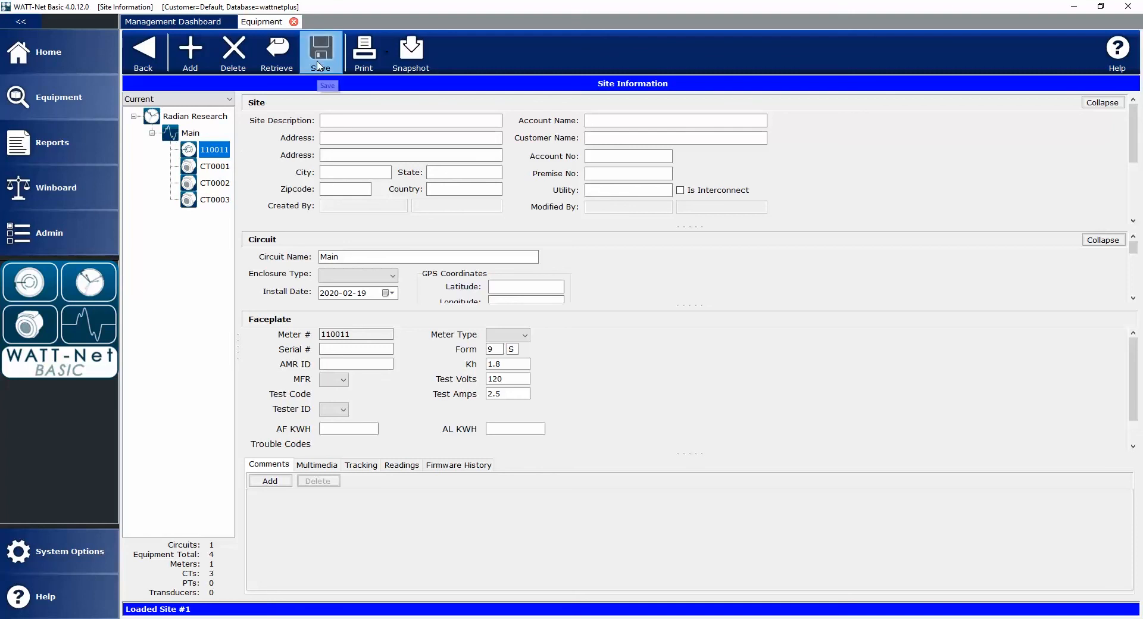
left_click(143, 59)
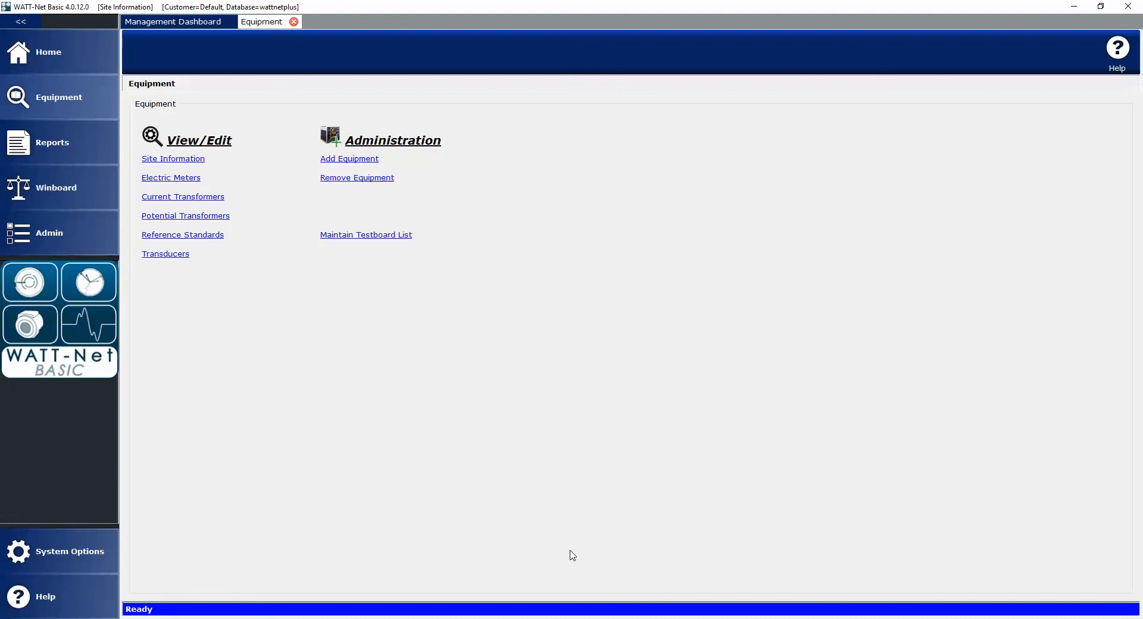
Switch to Winboard Embedded in the Remote Desktop session and run an incremental sync.
left_click(425, 575)
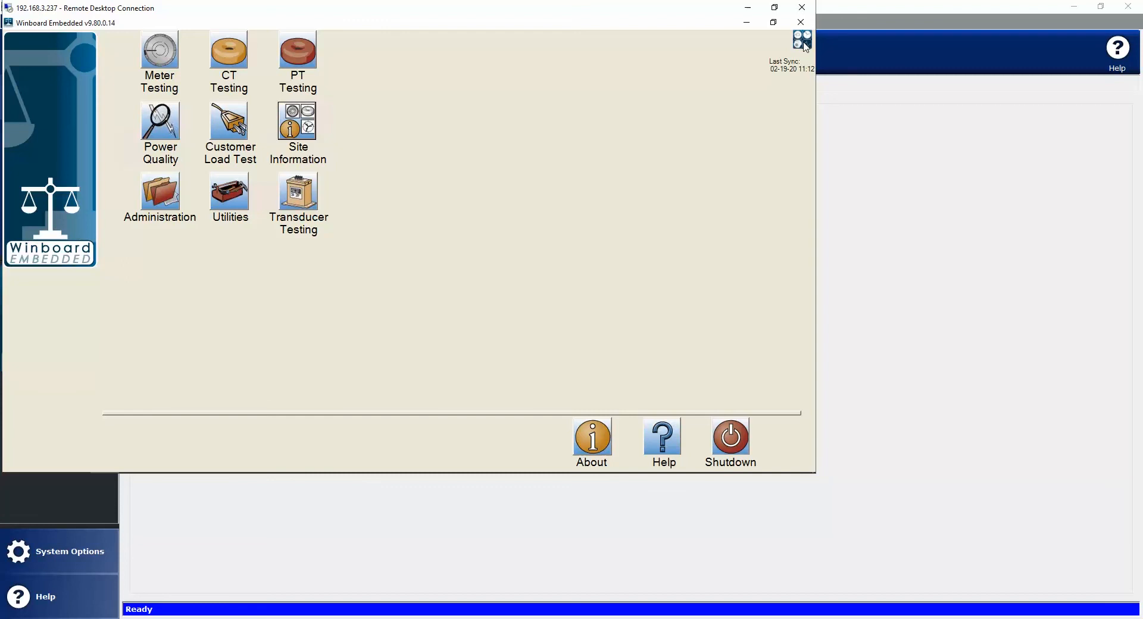
left_click(803, 43)
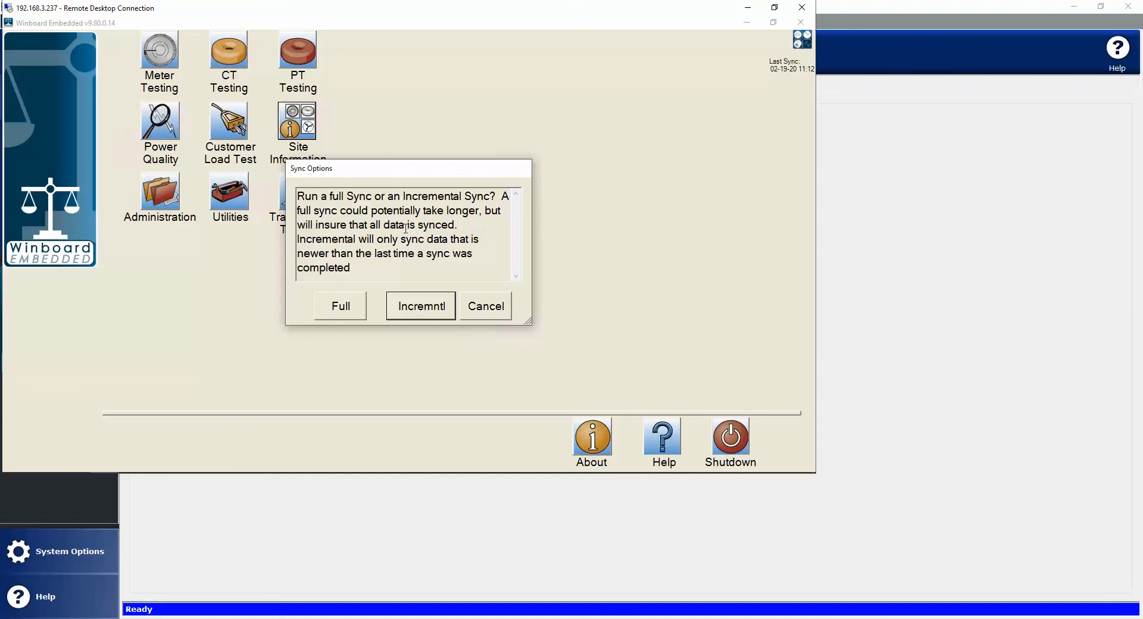
left_click(420, 311)
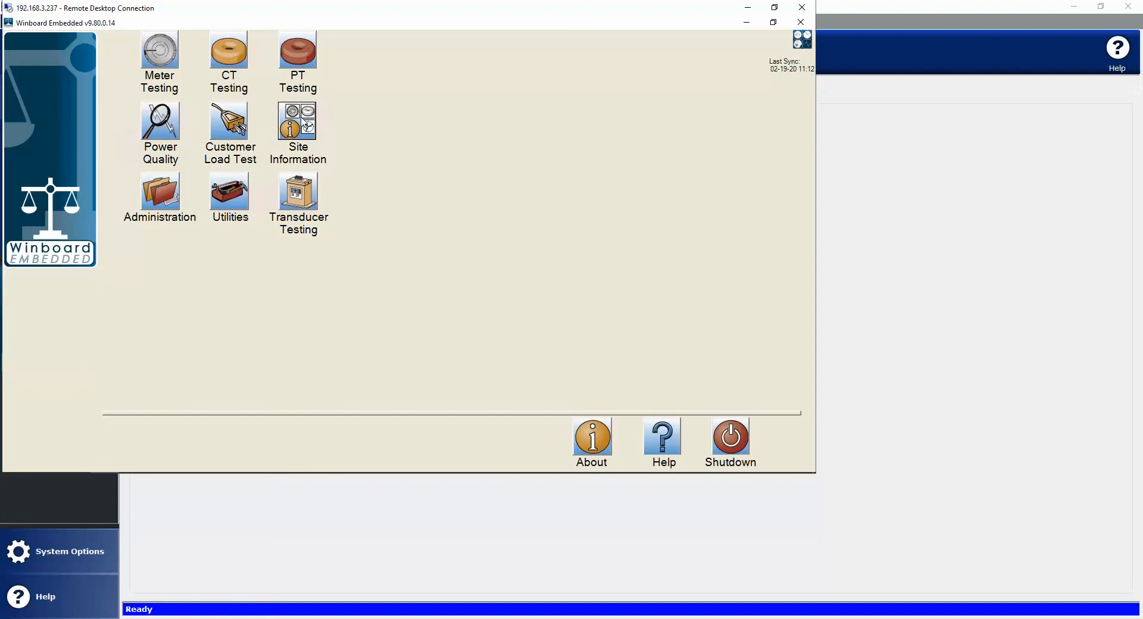
Load the Radian Research site for editing in Winboard Embedded's site information.
left_click(305, 122)
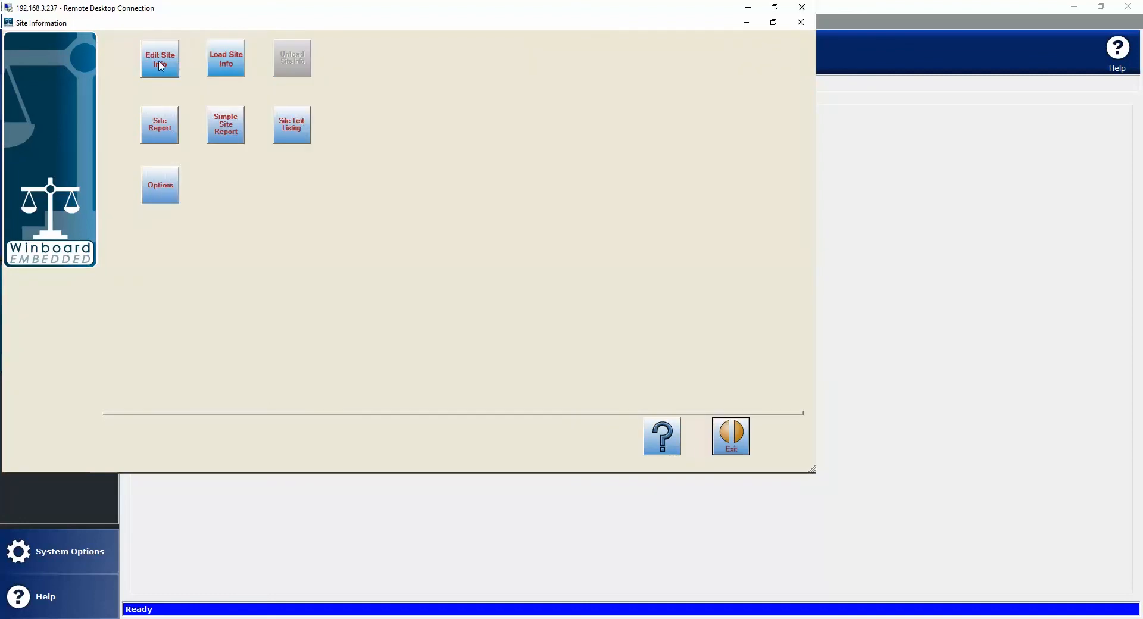
left_click(155, 66)
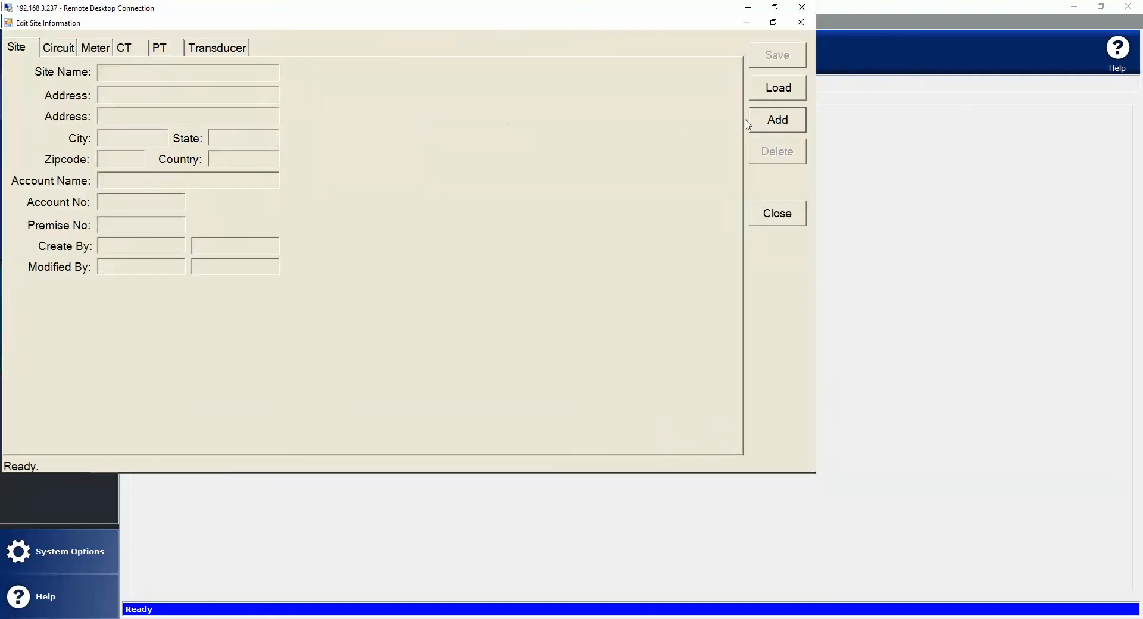
left_click(778, 91)
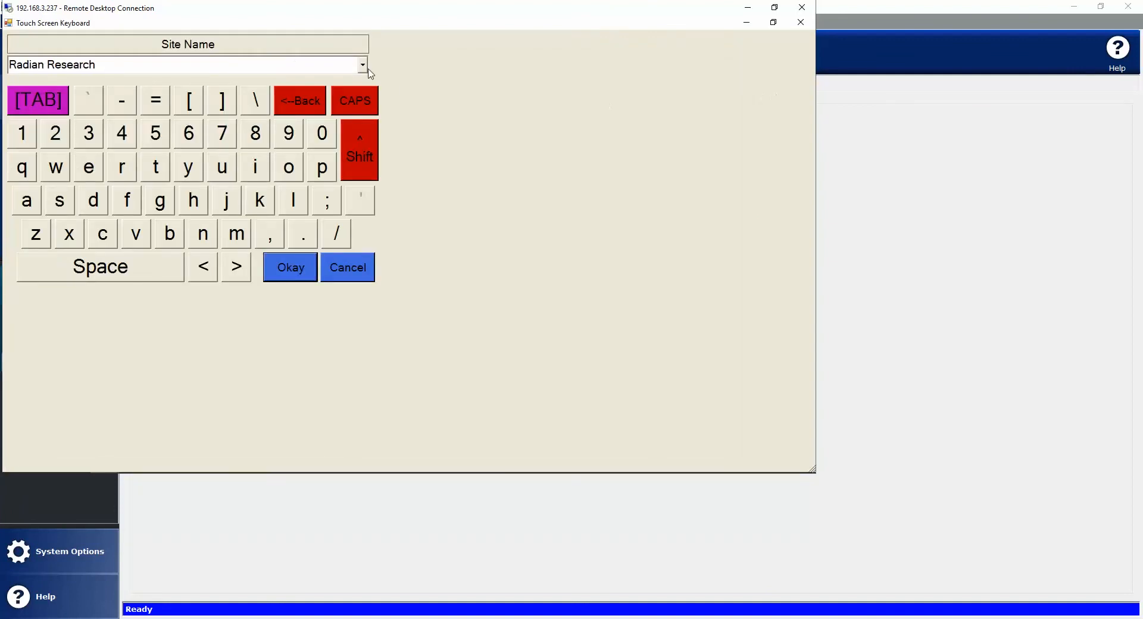
left_click(294, 268)
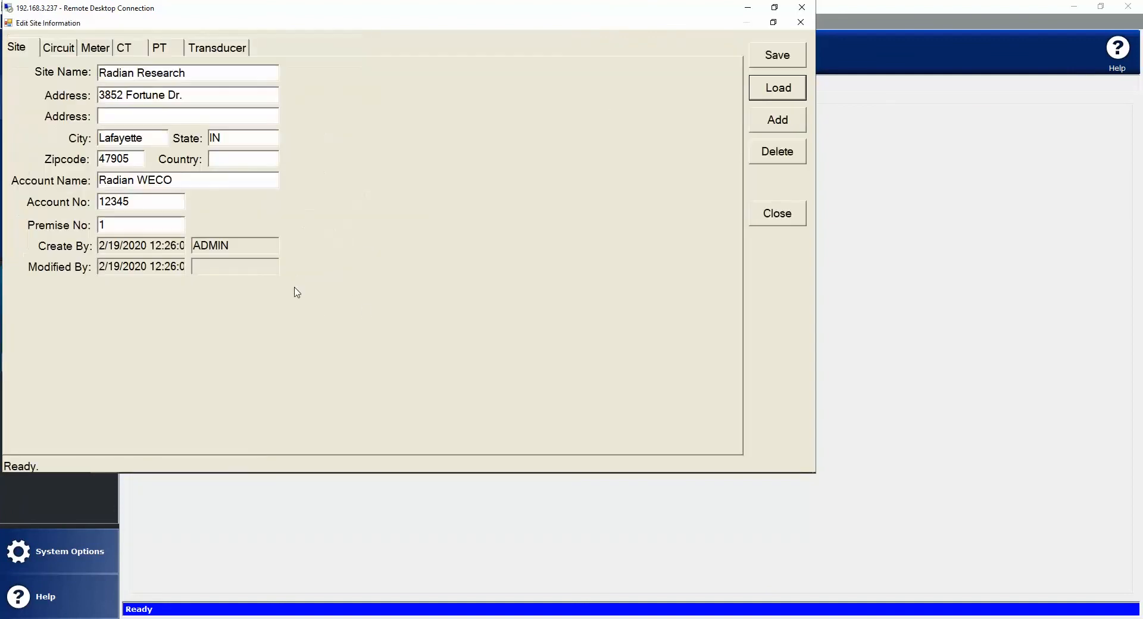
Check the loaded site's circuit, meter and CT details, including the list of current transformer serial numbers.
left_click(67, 51)
left_click(97, 53)
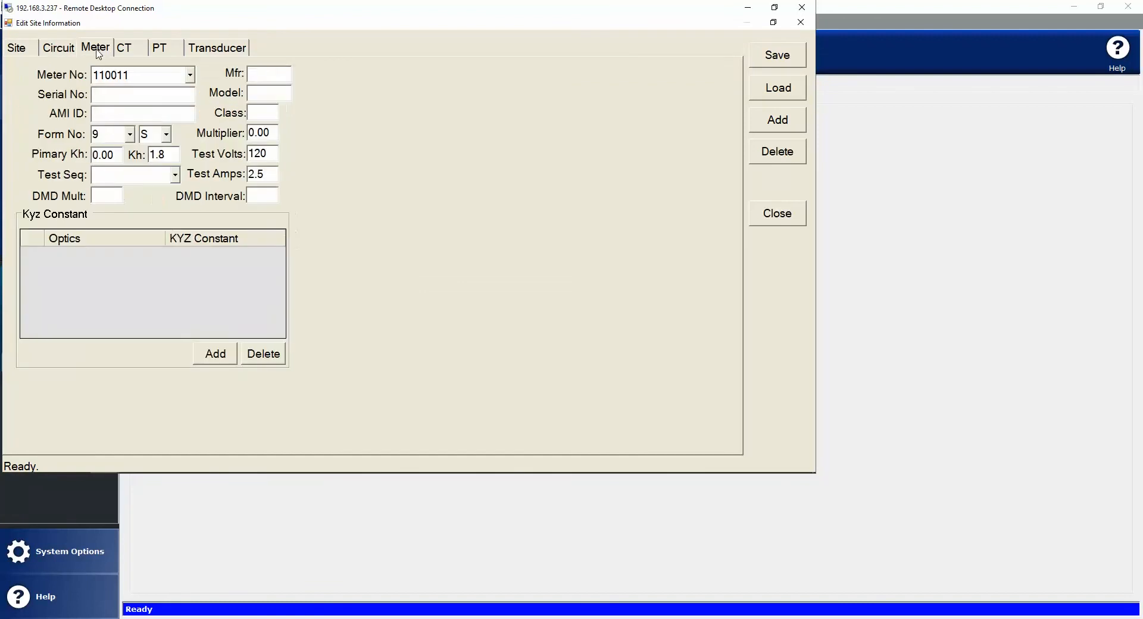
left_click(129, 48)
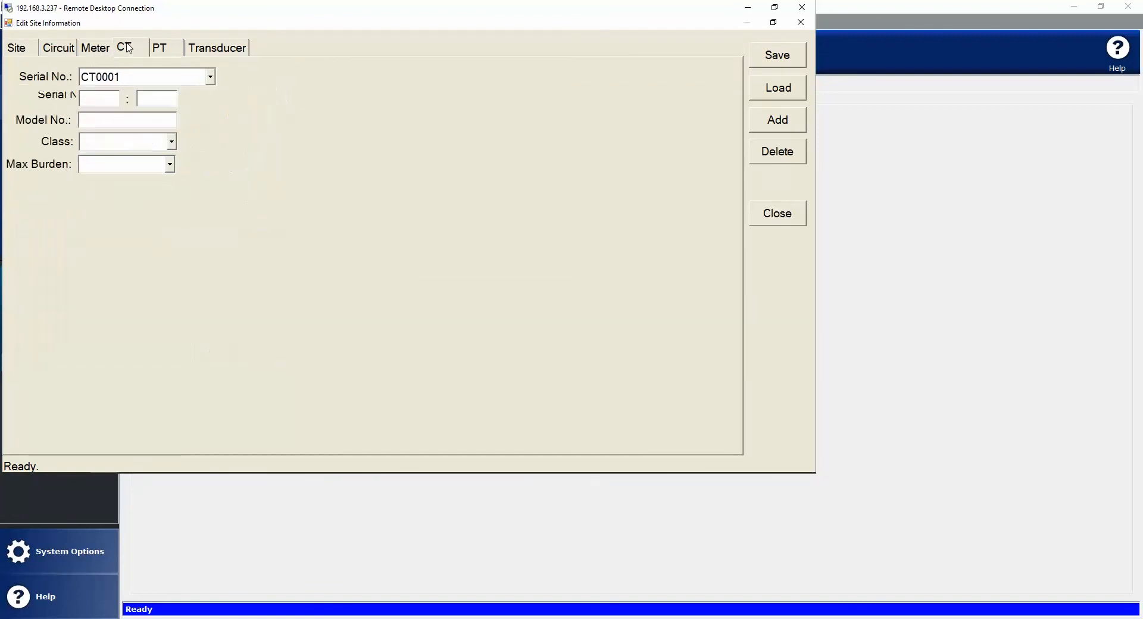
left_click(210, 77)
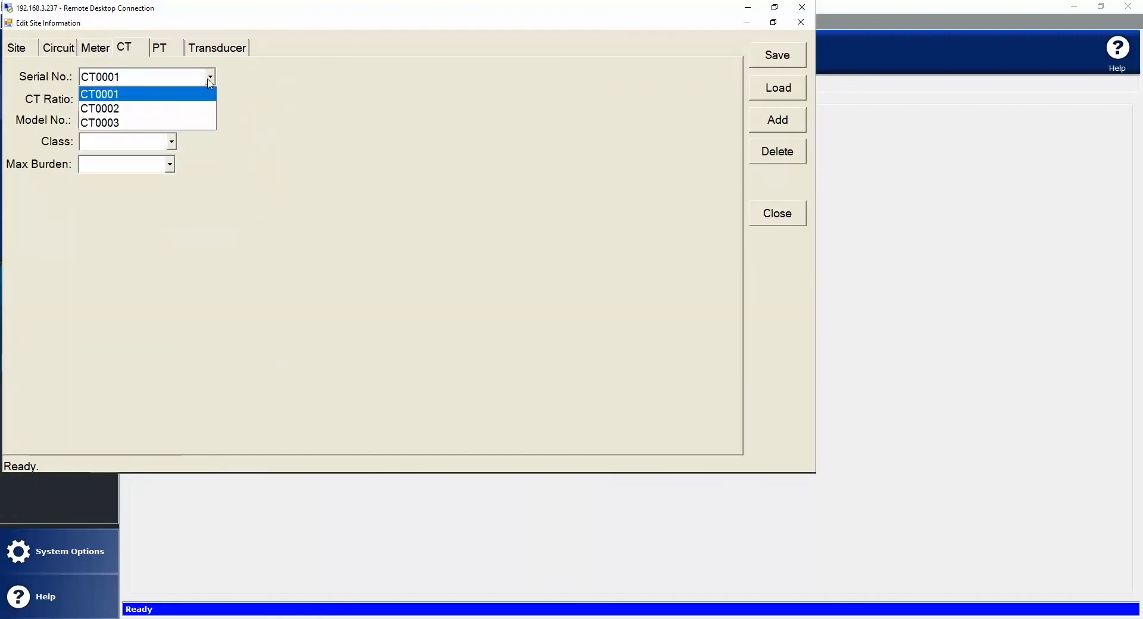
left_click(247, 84)
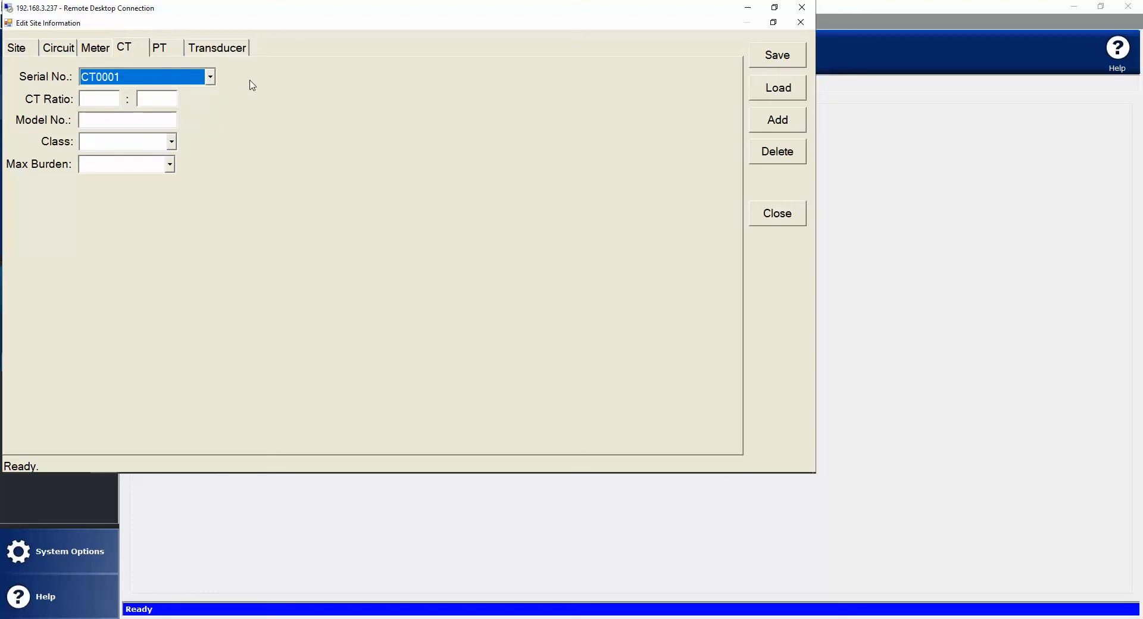